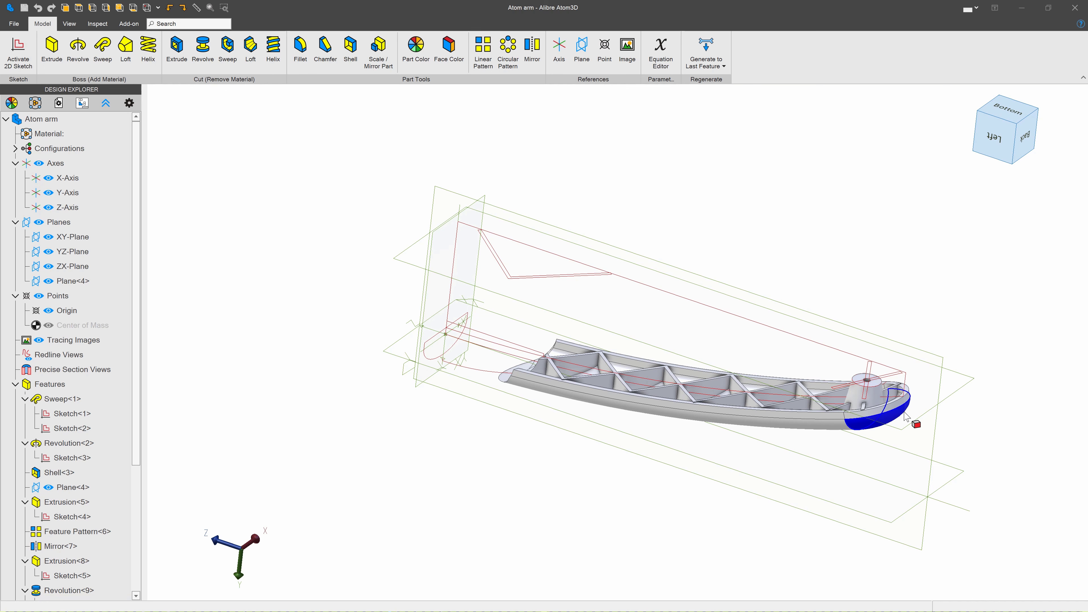
Step: In the sweep's profile sketch, offset the elliptical arc and both side lines inward by .200"
{"action": "scroll", "coordinate": [501, 369], "scroll_direction": "up", "scroll_amount": 2}
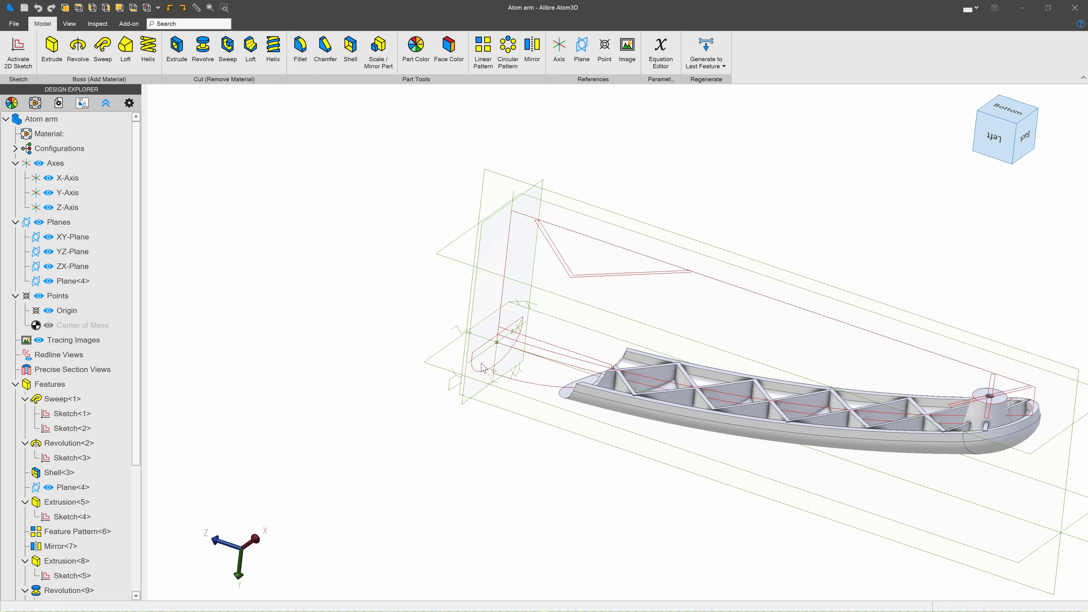
{"action": "double_click", "coordinate": [481, 368]}
{"action": "scroll", "coordinate": [619, 172], "scroll_direction": "up", "scroll_amount": 3}
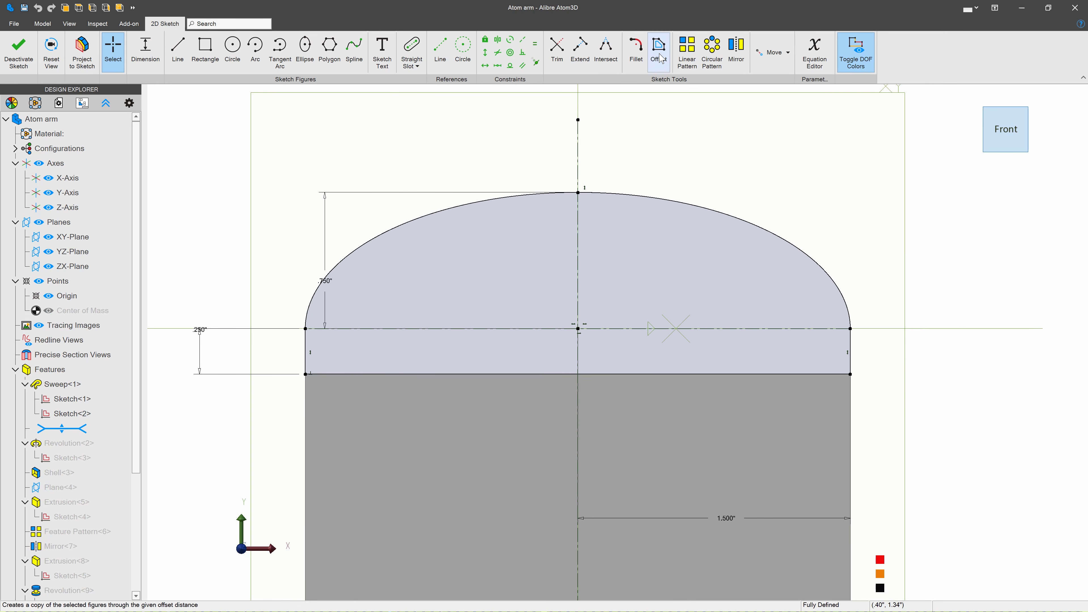
{"action": "left_click", "coordinate": [659, 56]}
{"action": "left_click", "coordinate": [445, 210]}
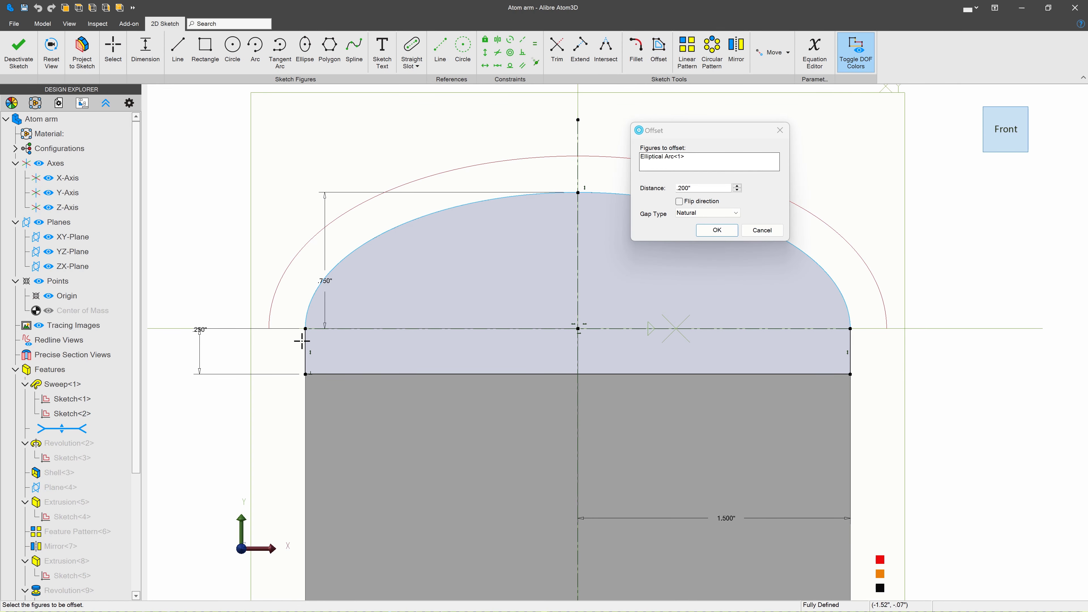
{"action": "left_click", "coordinate": [305, 343]}
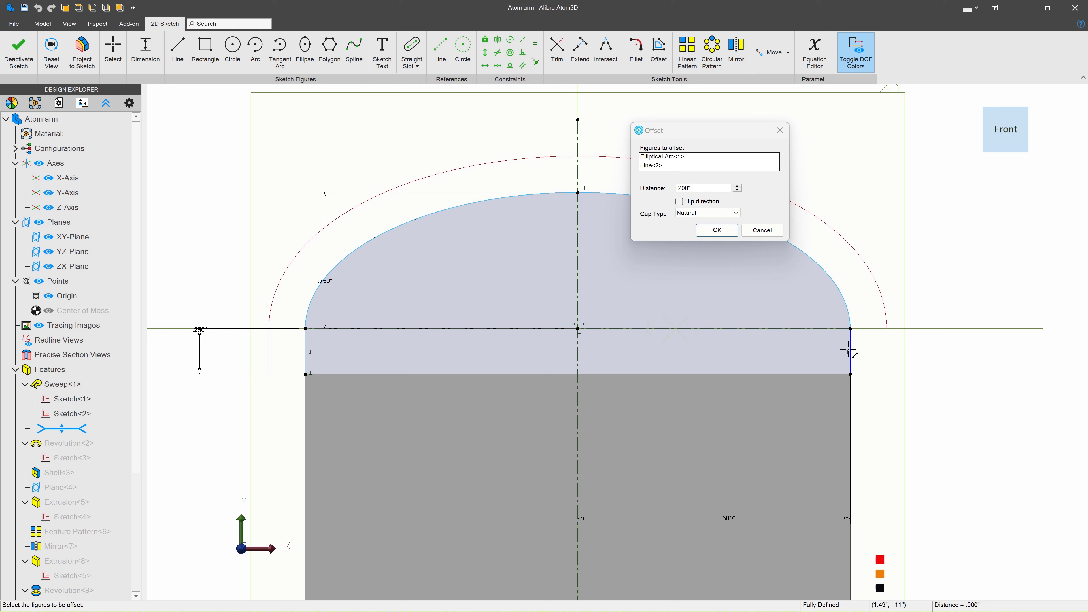
{"action": "left_click", "coordinate": [848, 351]}
{"action": "left_click", "coordinate": [679, 202]}
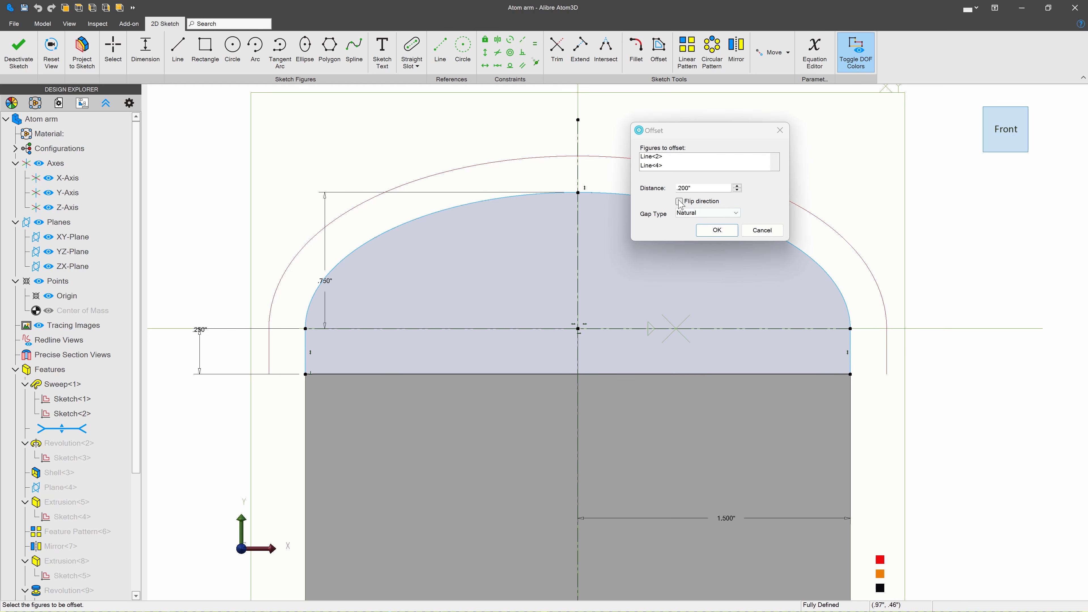
{"action": "left_click", "coordinate": [709, 233]}
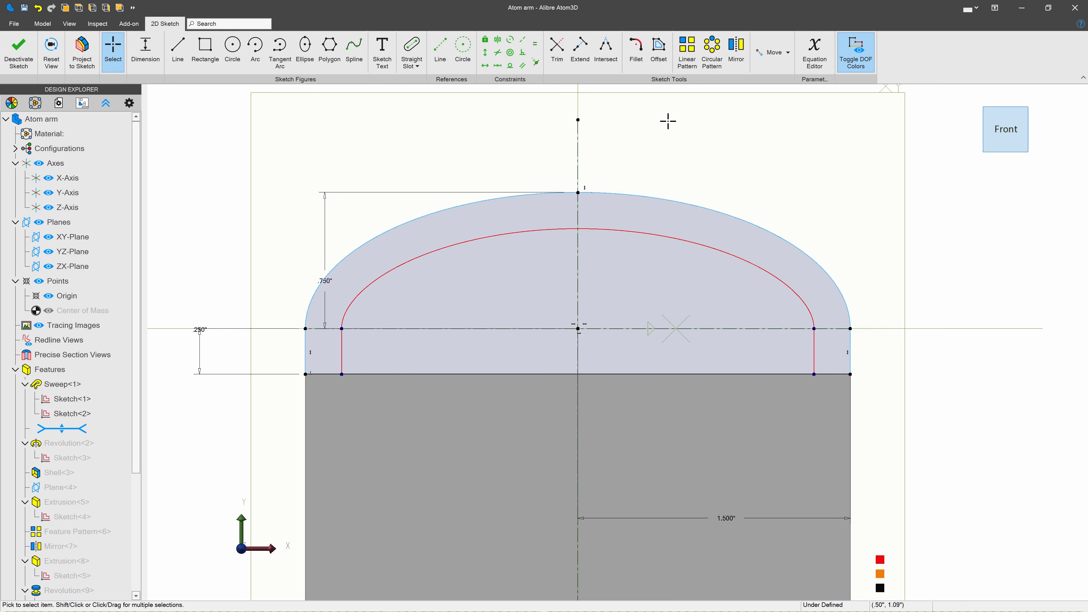
Step: Trim the profile's bottom line between the two inner offset lines, and finish the sweep sketch
{"action": "left_click", "coordinate": [557, 51]}
{"action": "left_click", "coordinate": [457, 375]}
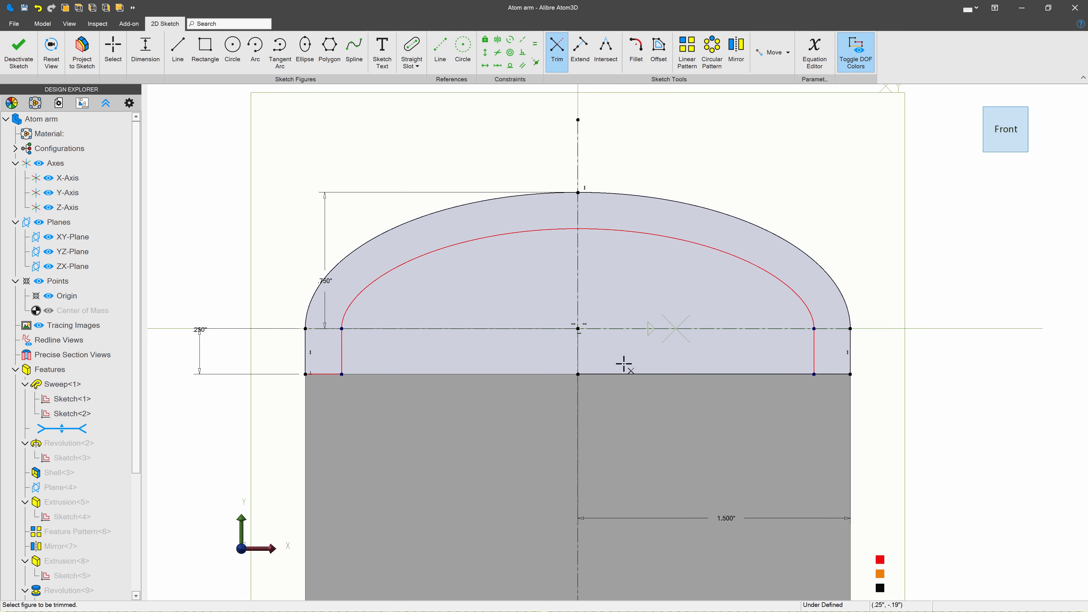
{"action": "left_click", "coordinate": [625, 374]}
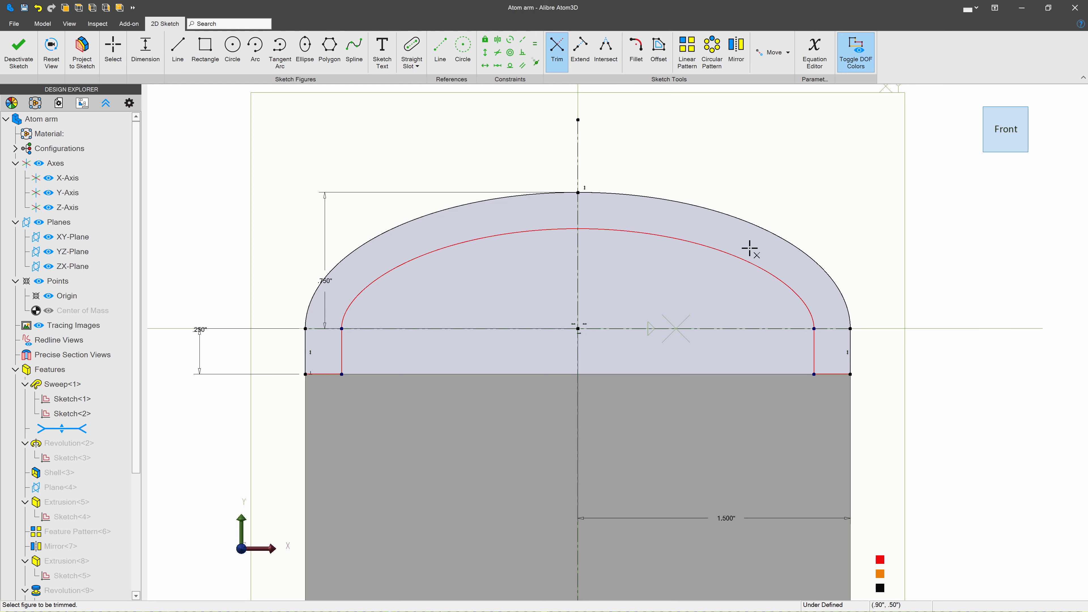
{"action": "left_click", "coordinate": [18, 52]}
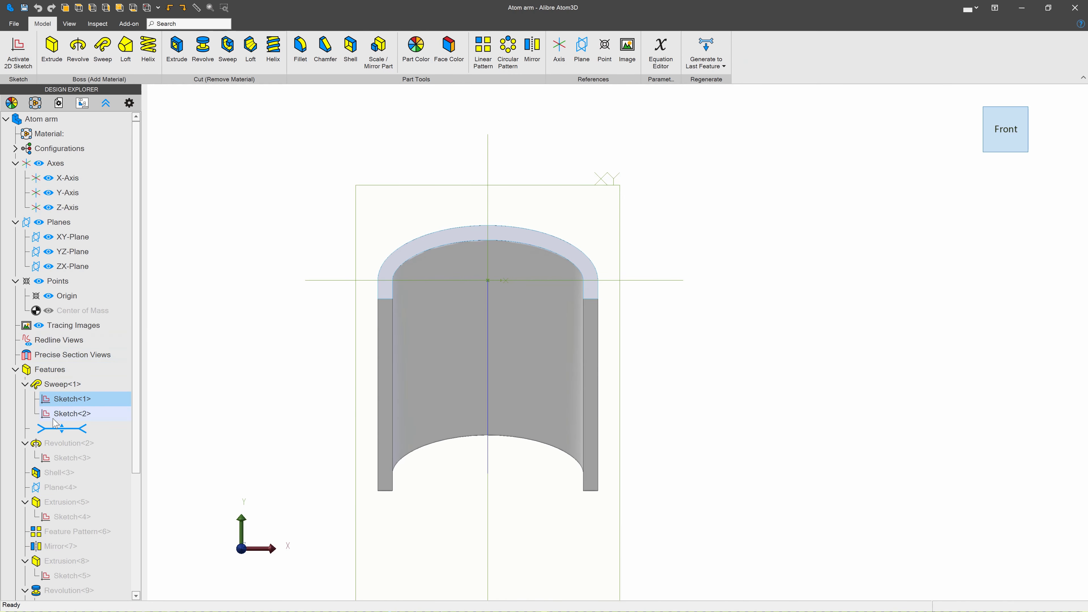
Step: Roll the history forward past Revolution<2> and, in its Sketch<3>, offset the elliptical arc and side line inward by .200"
{"action": "left_click_drag", "start_coordinate": [62, 428], "coordinate": [53, 444]}
{"action": "right_click", "coordinate": [54, 445]}
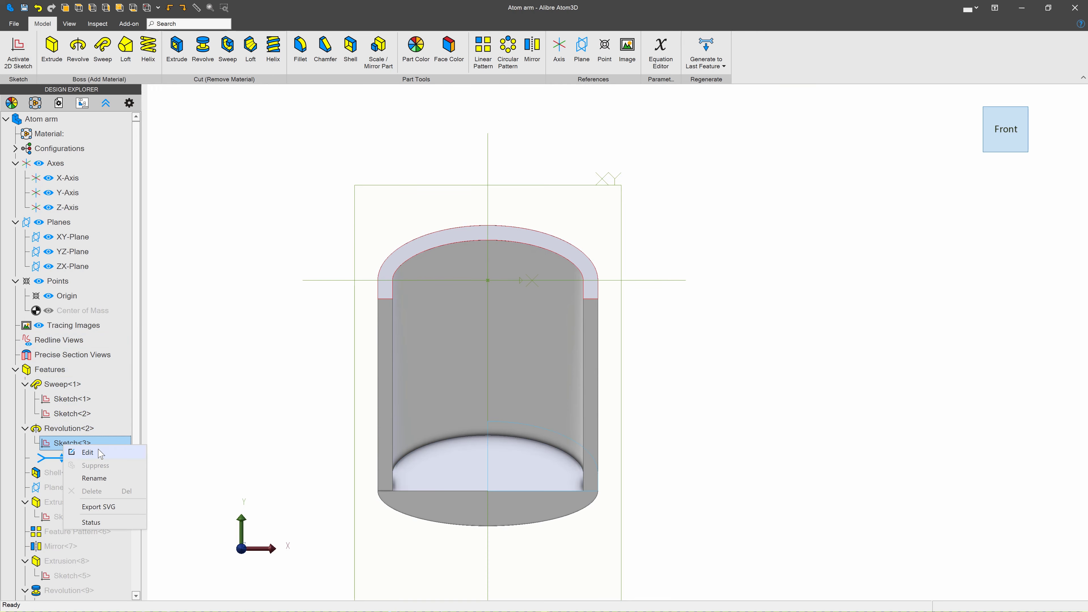
{"action": "left_click", "coordinate": [80, 451]}
{"action": "scroll", "coordinate": [558, 304], "scroll_direction": "up", "scroll_amount": 5}
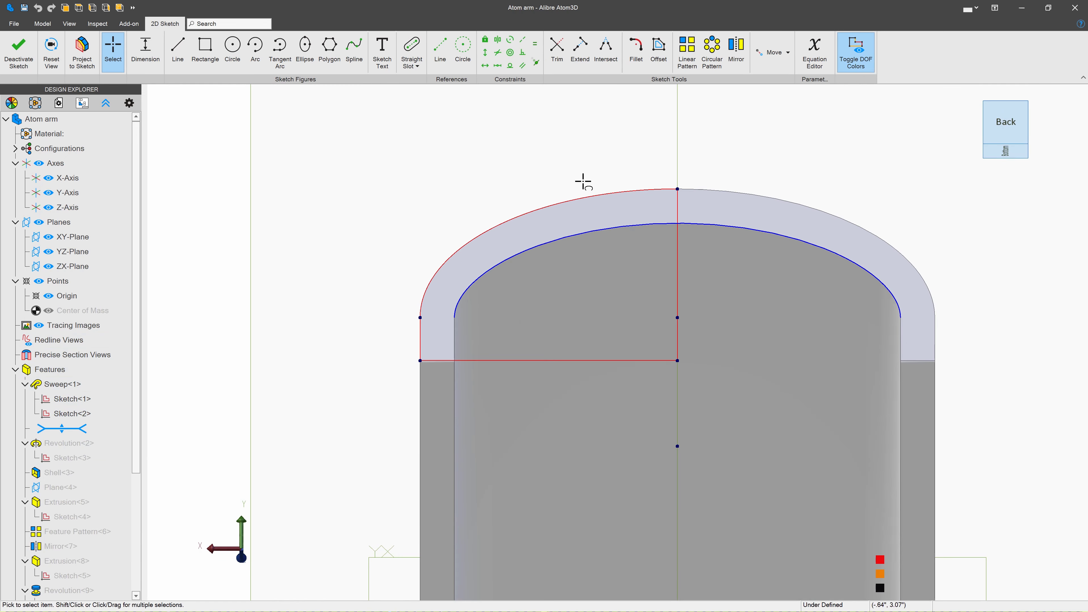
{"action": "left_click", "coordinate": [658, 49]}
{"action": "left_click", "coordinate": [558, 206]}
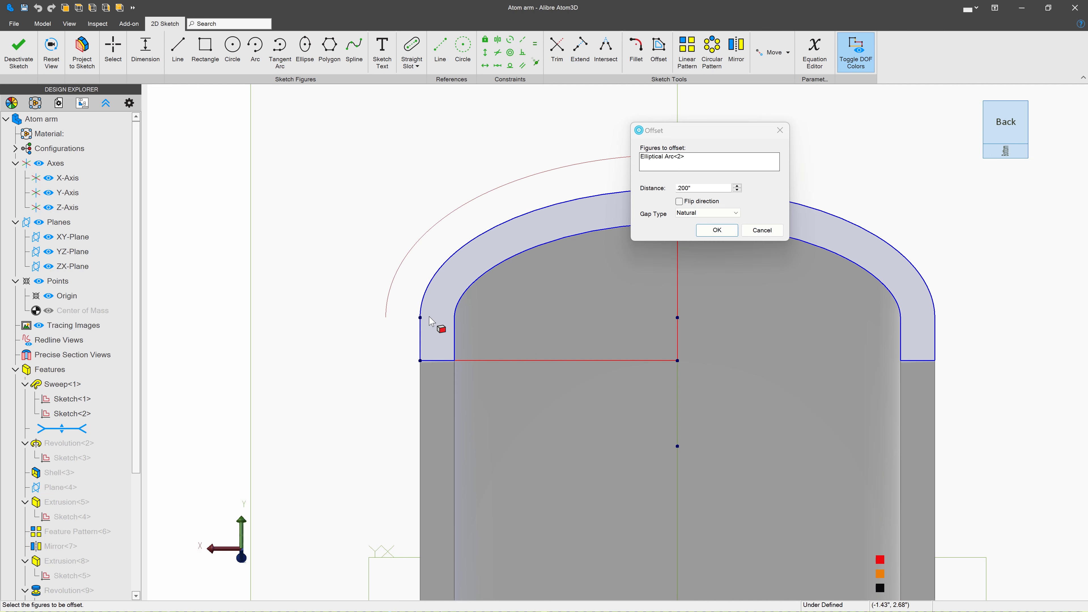
{"action": "left_click", "coordinate": [418, 335]}
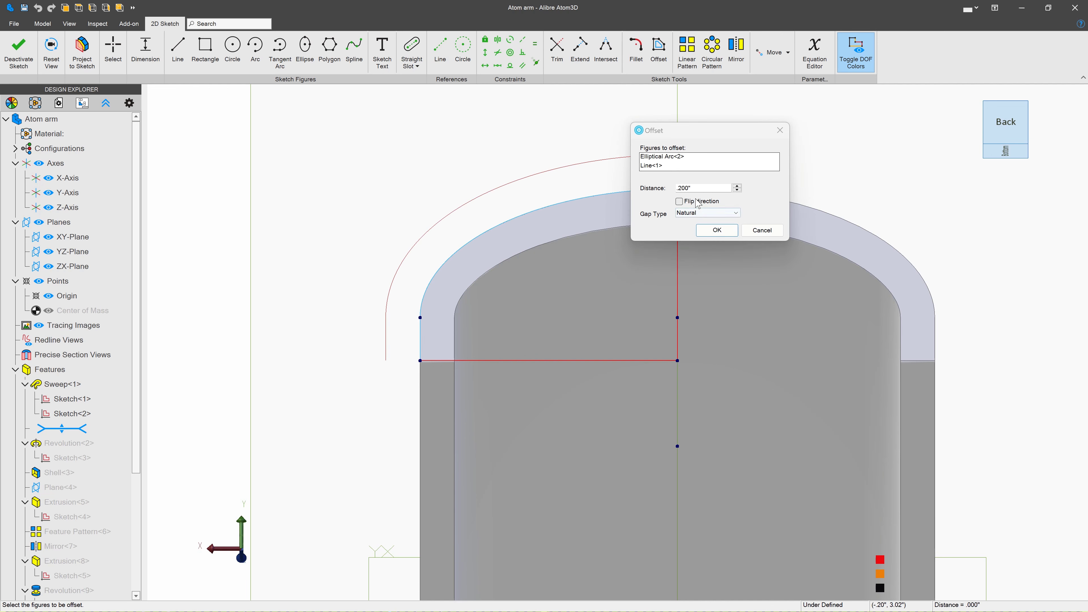
{"action": "left_click", "coordinate": [678, 200]}
{"action": "left_click", "coordinate": [716, 230]}
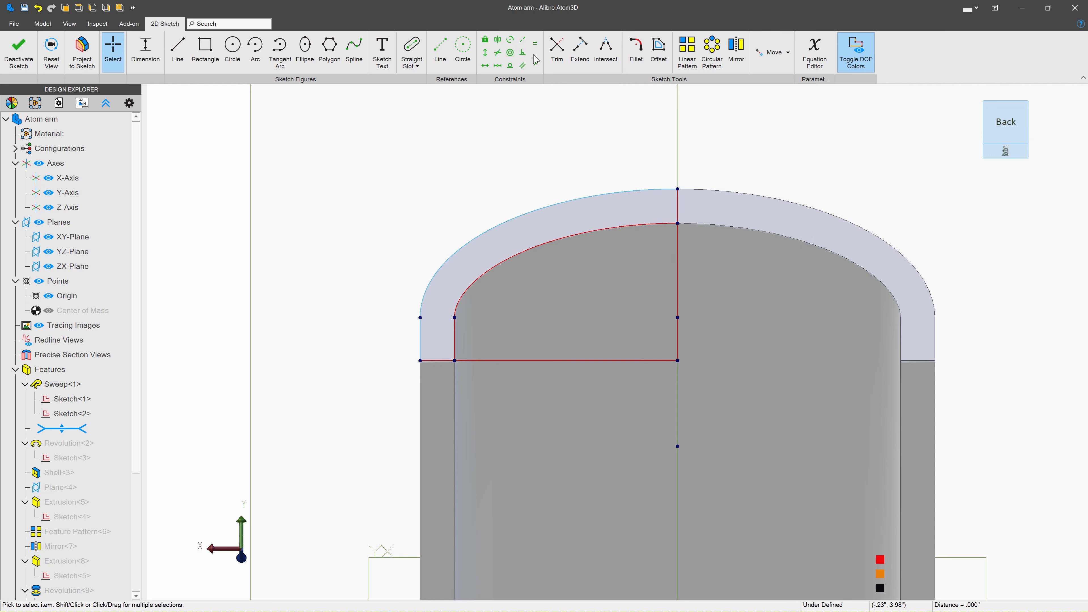
Step: Trim the parts of the vertical and bottom lines inside the offset curve, and finish the revolution sketch
{"action": "left_click", "coordinate": [556, 49]}
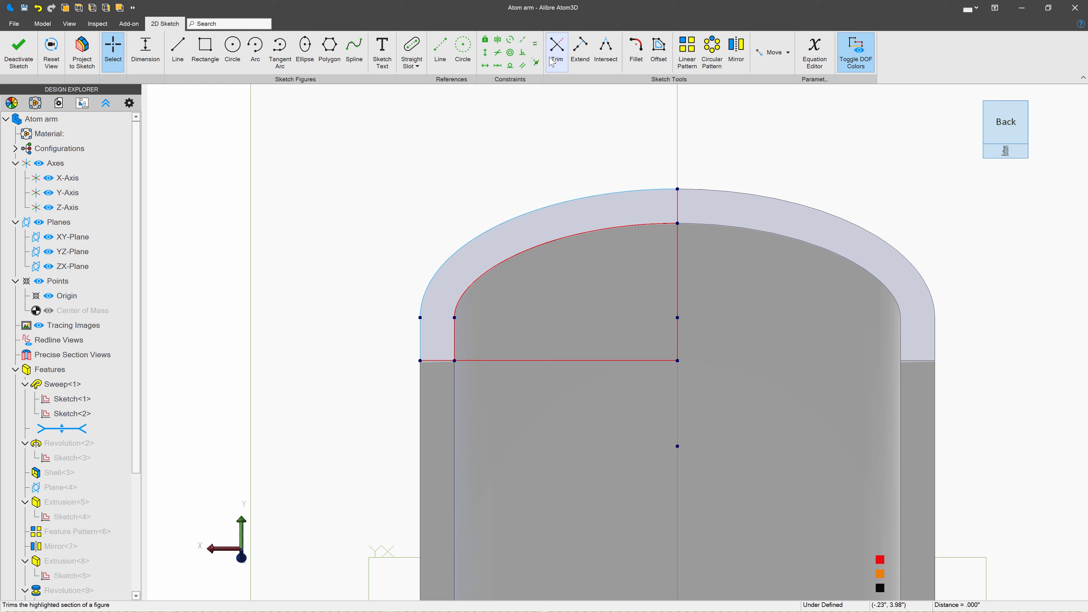
{"action": "left_click", "coordinate": [677, 255]}
{"action": "left_click", "coordinate": [641, 361]}
{"action": "left_click", "coordinate": [18, 51]}
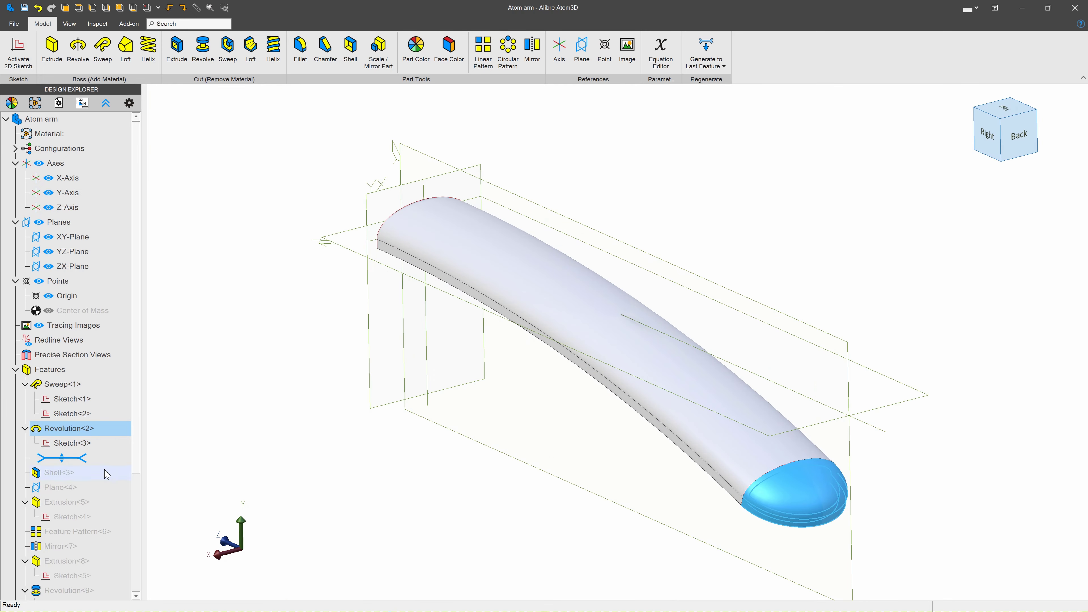
Step: Roll the feature history forward to the end of the tree and delete the Shell<3> feature
{"action": "scroll", "coordinate": [88, 395], "scroll_direction": "down", "scroll_amount": 4}
{"action": "mouse_move", "coordinate": [77, 300]}
{"action": "left_mouse_down"}
{"action": "mouse_move", "coordinate": [97, 296]}
{"action": "mouse_move", "coordinate": [98, 532]}
{"action": "left_mouse_up"}
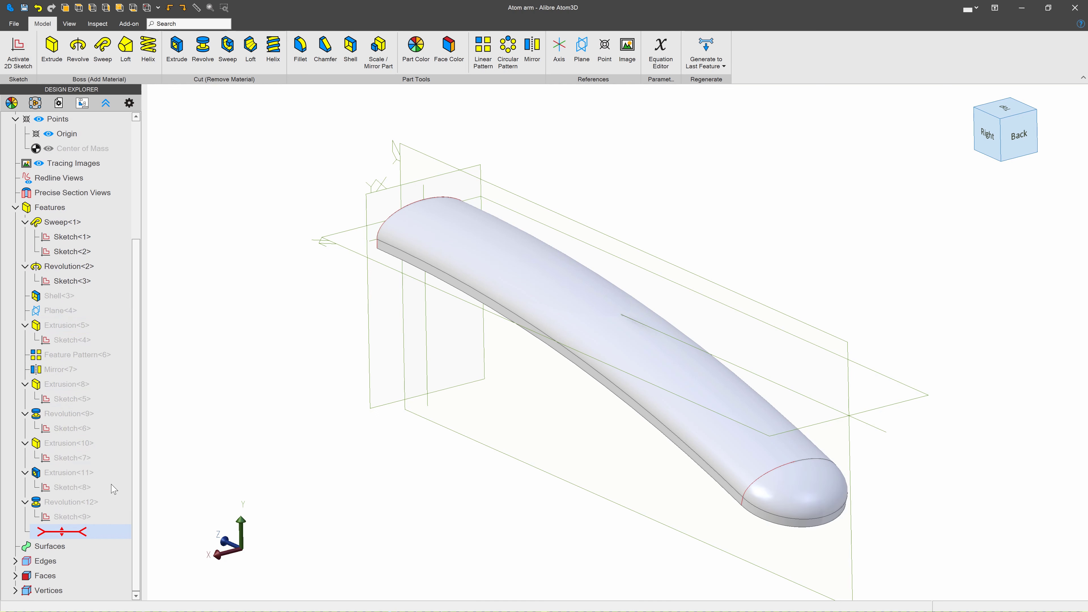
{"action": "middle_click_drag", "start_coordinate": [415, 333], "coordinate": [432, 347]}
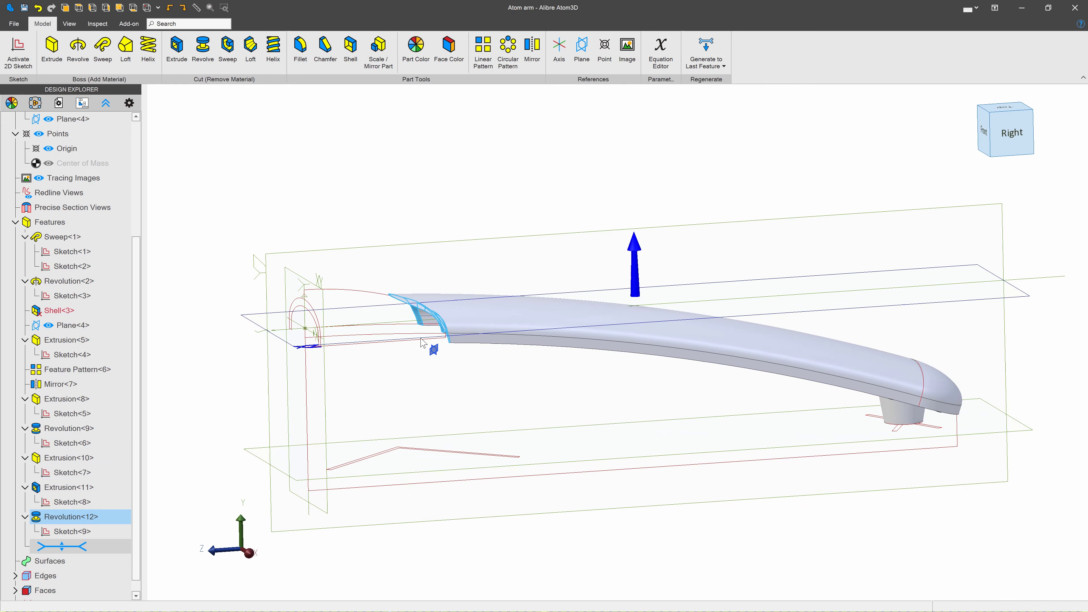
{"action": "right_click", "coordinate": [49, 316]}
{"action": "key", "text": "Escape"}
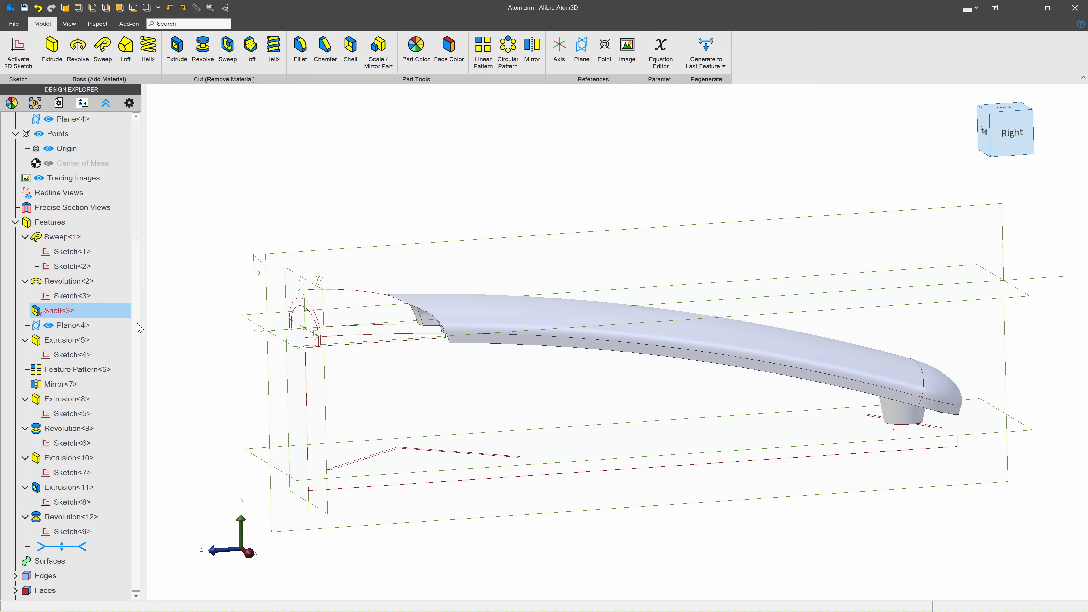
{"action": "key", "text": "Delete"}
Step: Examine the rebuilt arm from outside and from its ribbed underside
{"action": "scroll", "coordinate": [355, 321], "scroll_direction": "down", "scroll_amount": 4}
{"action": "scroll", "coordinate": [540, 370], "scroll_direction": "up", "scroll_amount": 2}
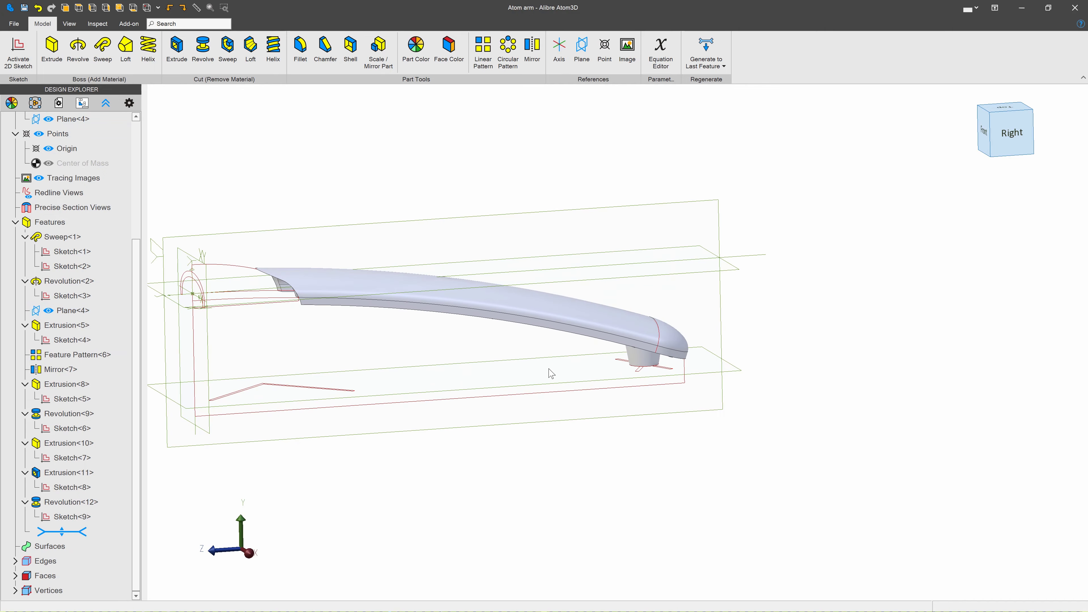
{"action": "scroll", "coordinate": [552, 373], "scroll_direction": "down", "scroll_amount": 3}
{"action": "scroll", "coordinate": [282, 340], "scroll_direction": "up", "scroll_amount": 4}
{"action": "middle_click_drag", "start_coordinate": [458, 348], "coordinate": [522, 332]}
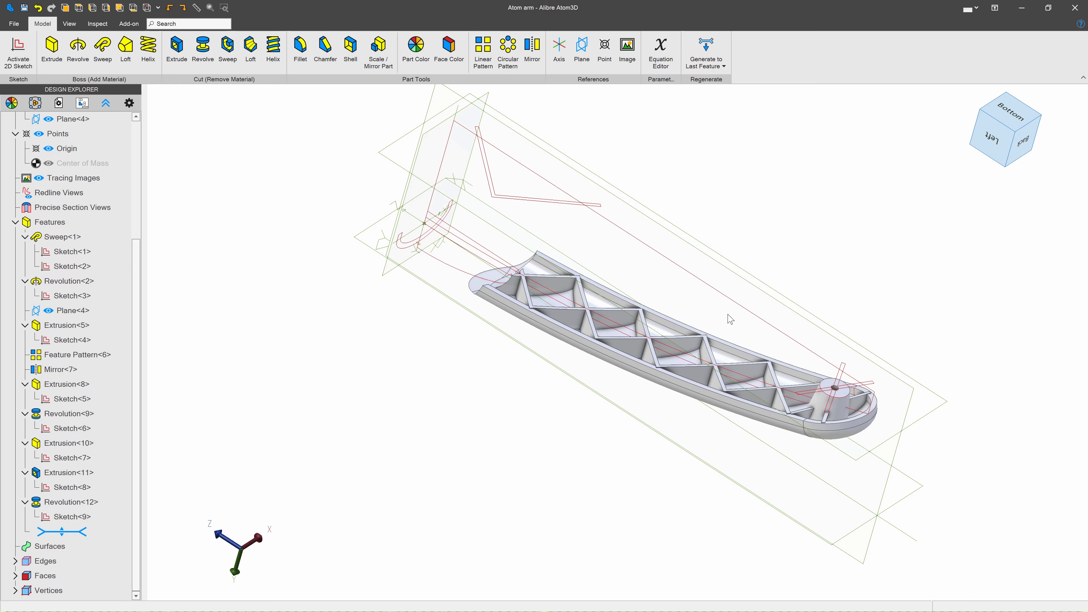
{"action": "scroll", "coordinate": [731, 319], "scroll_direction": "up", "scroll_amount": 3}
{"action": "scroll", "coordinate": [347, 302], "scroll_direction": "up", "scroll_amount": 2}
{"action": "scroll", "coordinate": [435, 389], "scroll_direction": "down", "scroll_amount": 5}
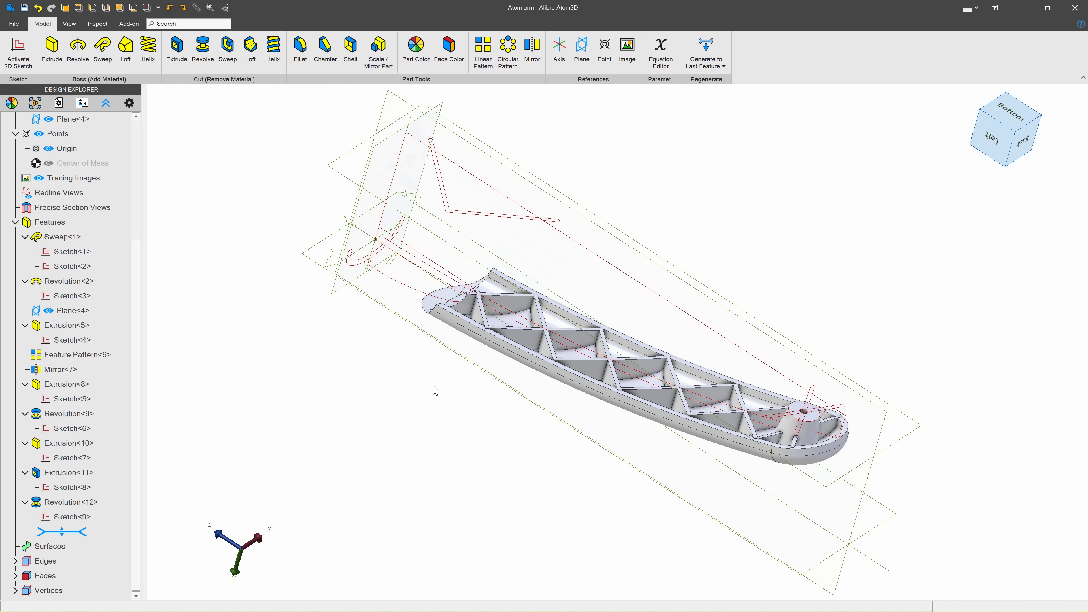
{"action": "scroll", "coordinate": [435, 390], "scroll_direction": "down", "scroll_amount": 2}
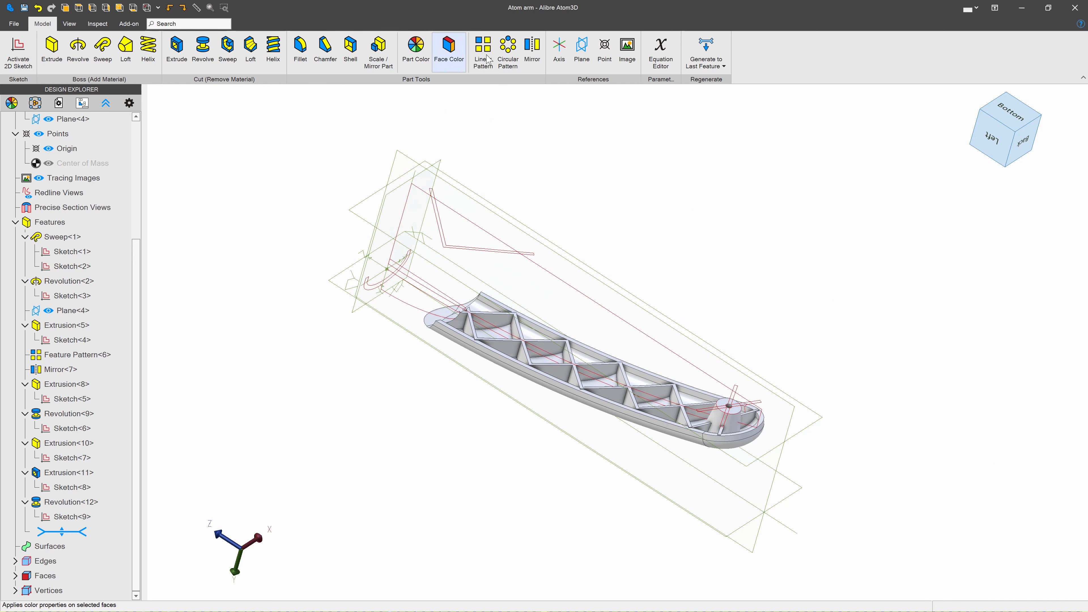
Step: Start a circular feature pattern and select every feature from Sweep<1> through Revolution<12>, leaving out the plane and sketches
{"action": "left_click", "coordinate": [506, 52]}
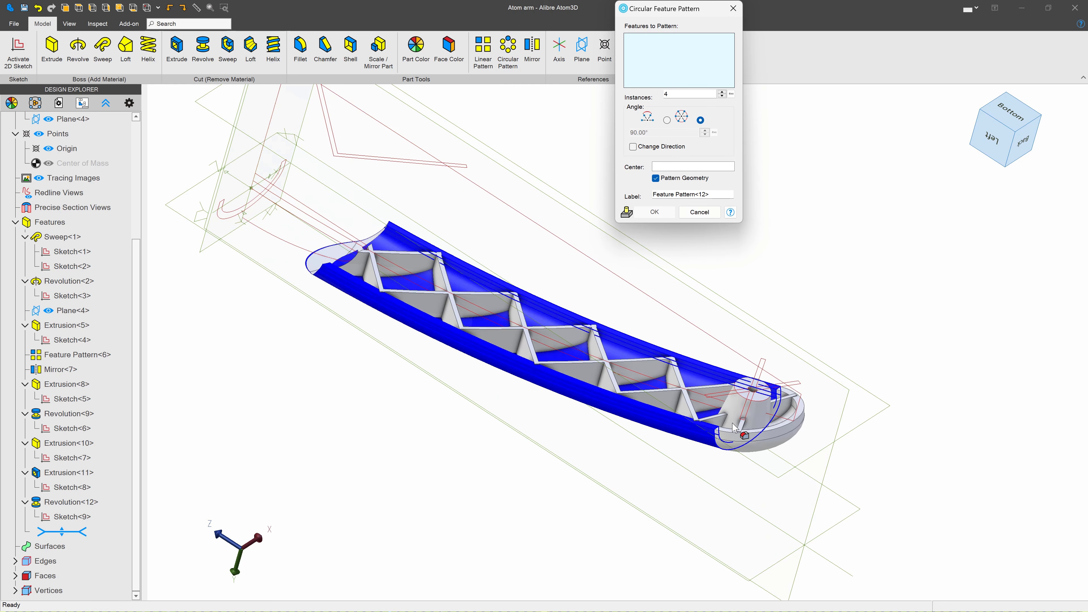
{"action": "scroll", "coordinate": [679, 446], "scroll_direction": "up", "scroll_amount": 4}
{"action": "scroll", "coordinate": [755, 373], "scroll_direction": "down", "scroll_amount": 4}
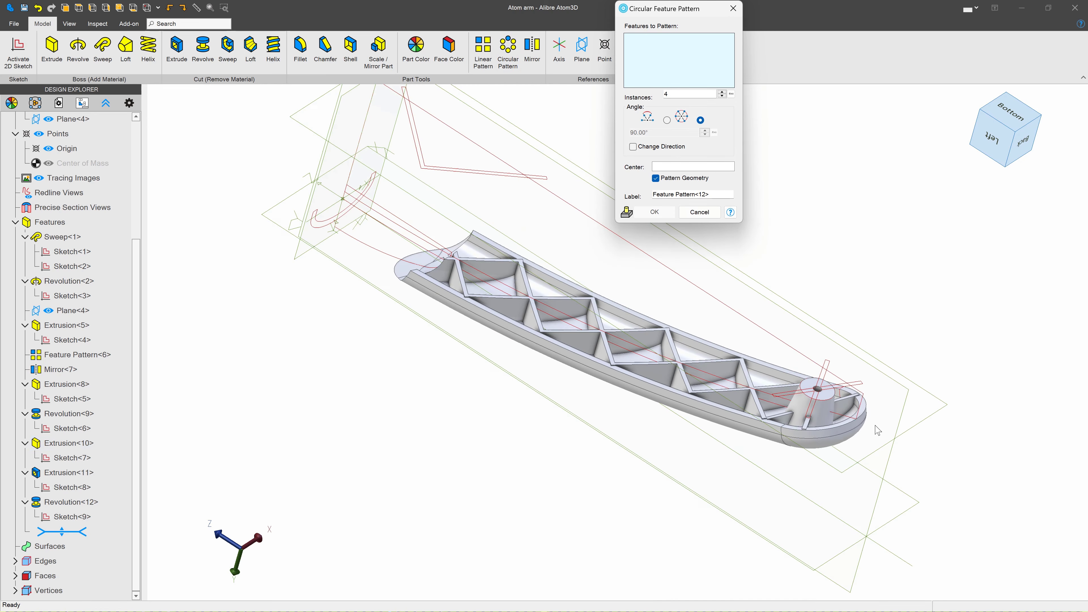
{"action": "left_click", "coordinate": [55, 238]}
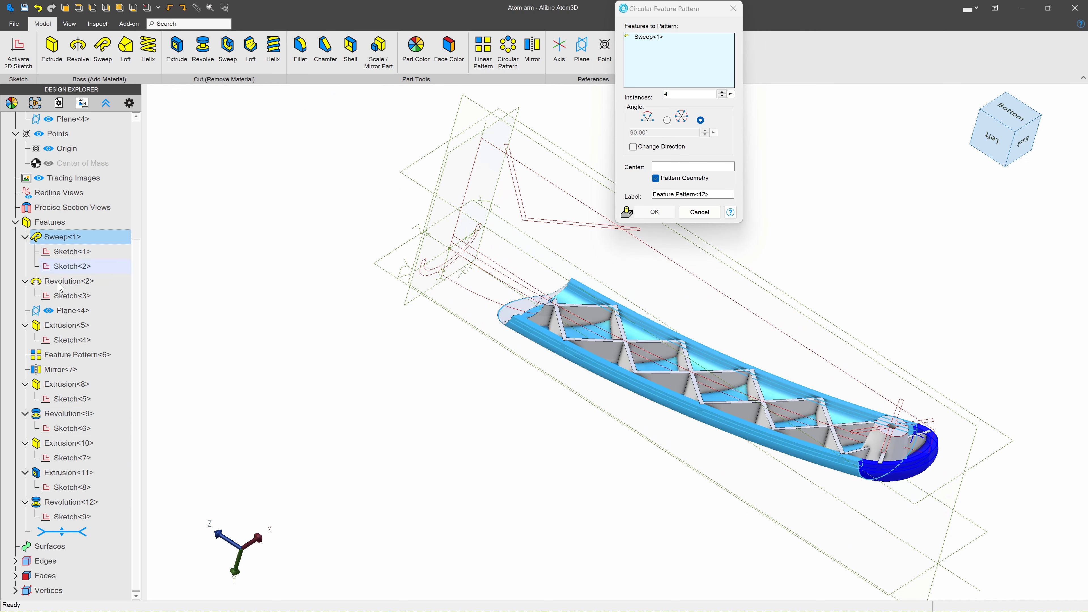
{"action": "left_click", "coordinate": [60, 284]}
{"action": "left_click", "coordinate": [62, 328]}
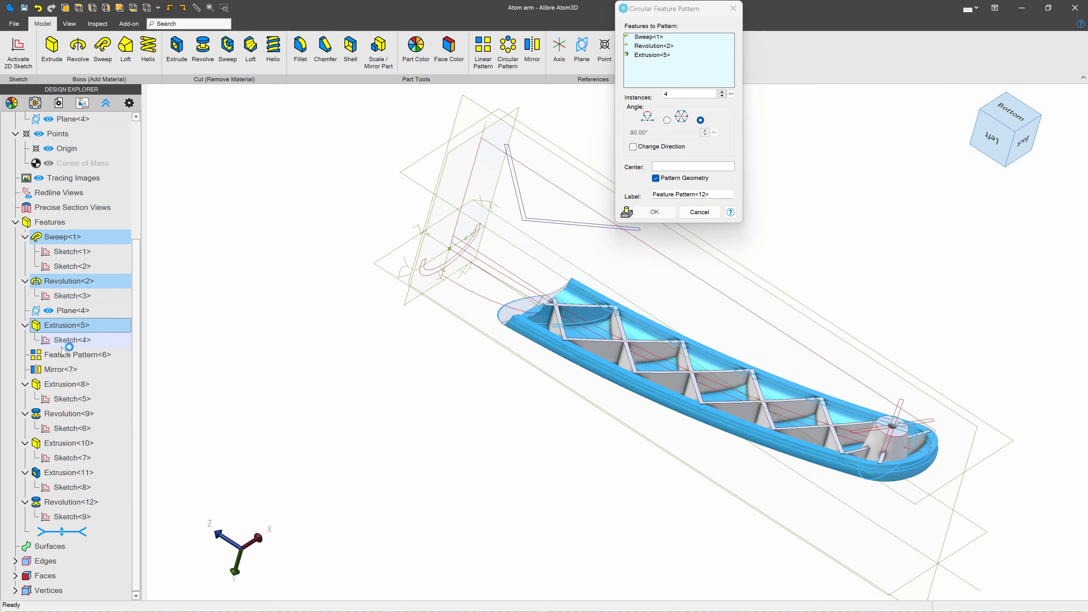
{"action": "left_click", "coordinate": [62, 357]}
{"action": "left_click", "coordinate": [60, 370]}
{"action": "left_click", "coordinate": [61, 385]}
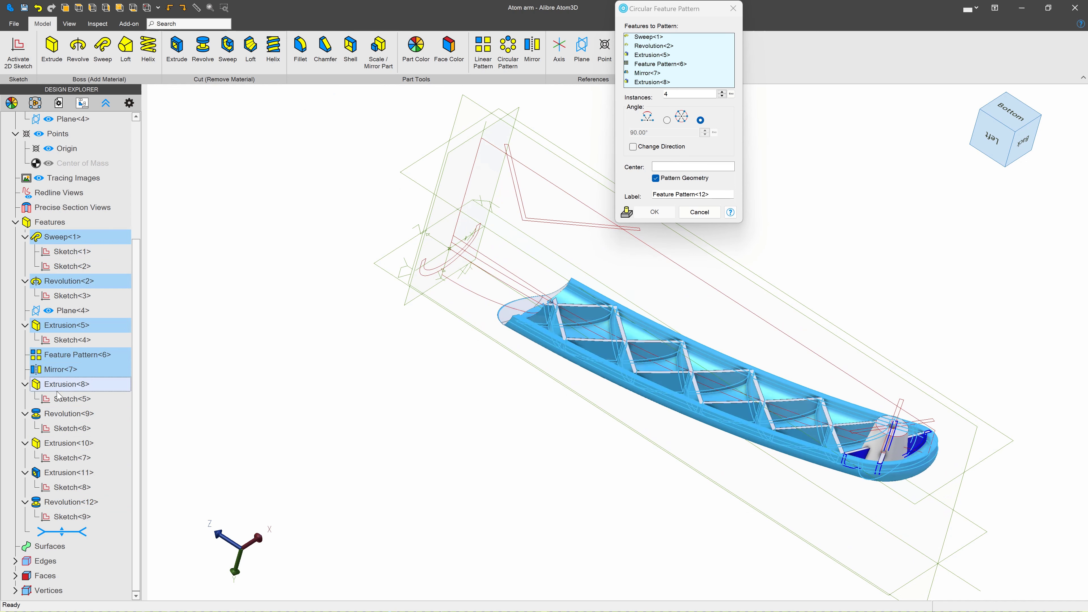
{"action": "left_click", "coordinate": [66, 415]}
{"action": "left_click", "coordinate": [60, 443]}
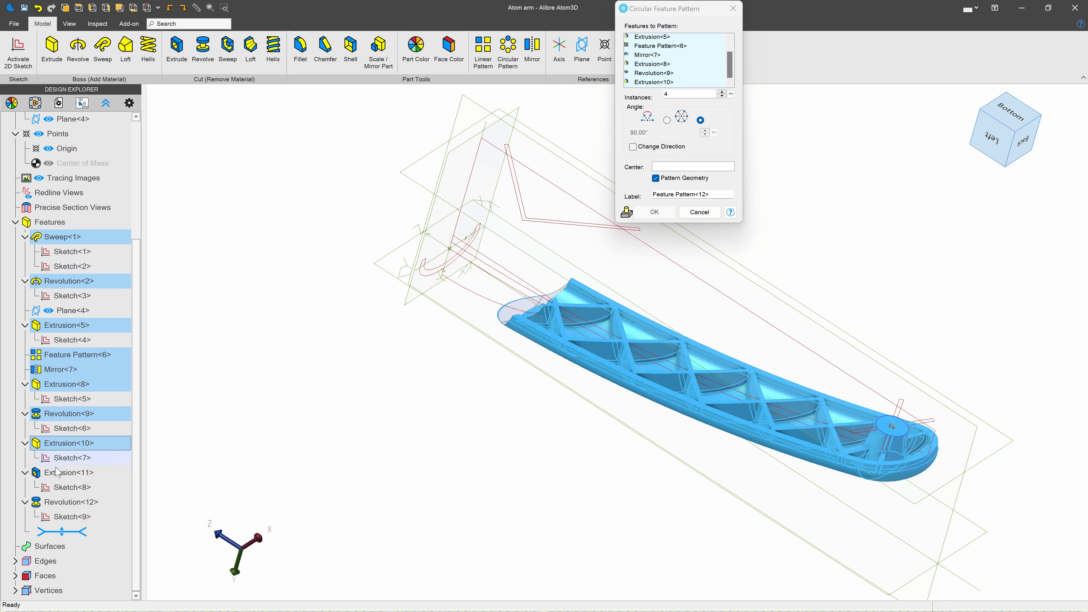
{"action": "left_click", "coordinate": [59, 472]}
{"action": "left_click", "coordinate": [60, 502]}
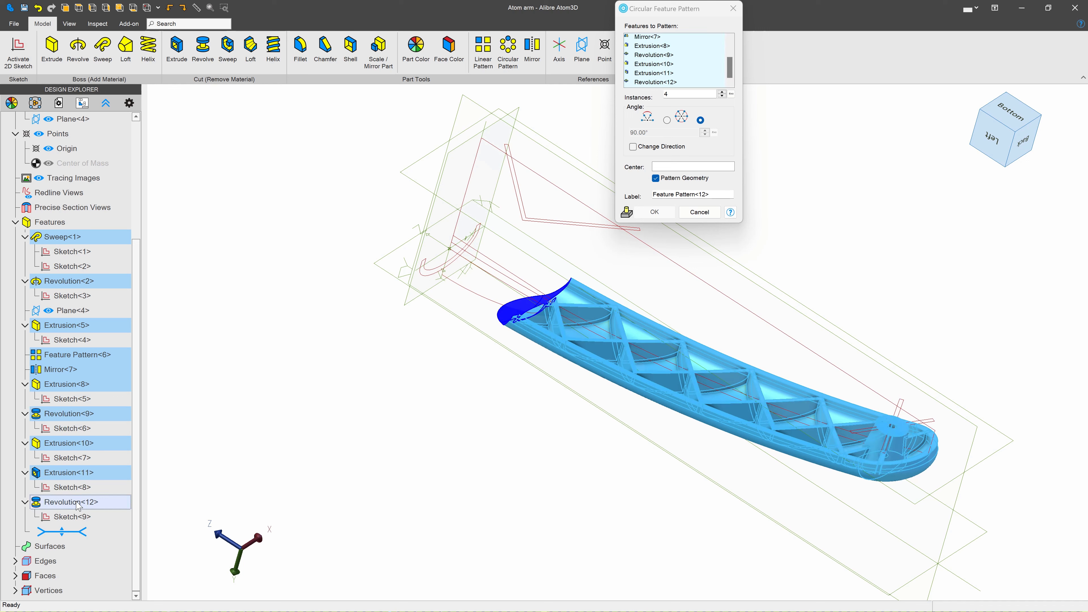
Step: Create the circular pattern around the vertical Y-axis with 5 instances of the arm
{"action": "left_click", "coordinate": [668, 169]}
{"action": "left_click", "coordinate": [462, 243]}
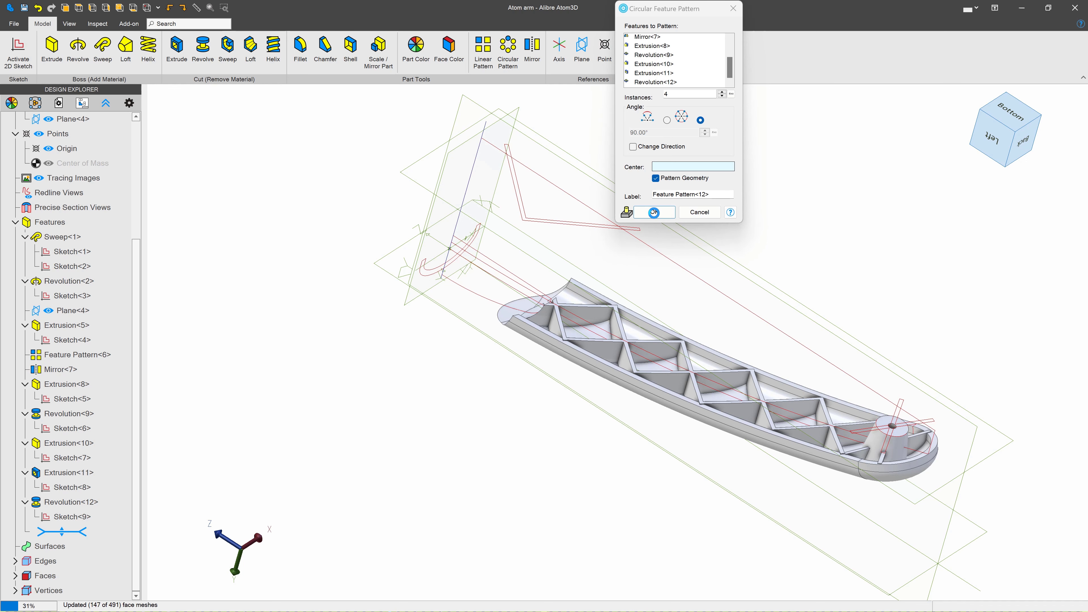
{"action": "left_click", "coordinate": [722, 92]}
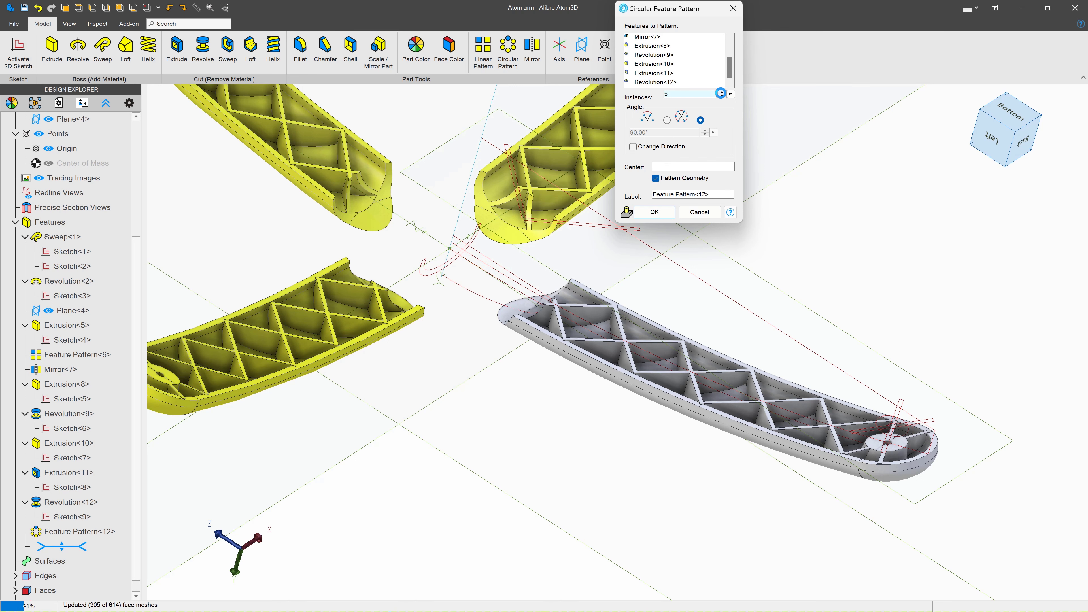
{"action": "left_click", "coordinate": [664, 213]}
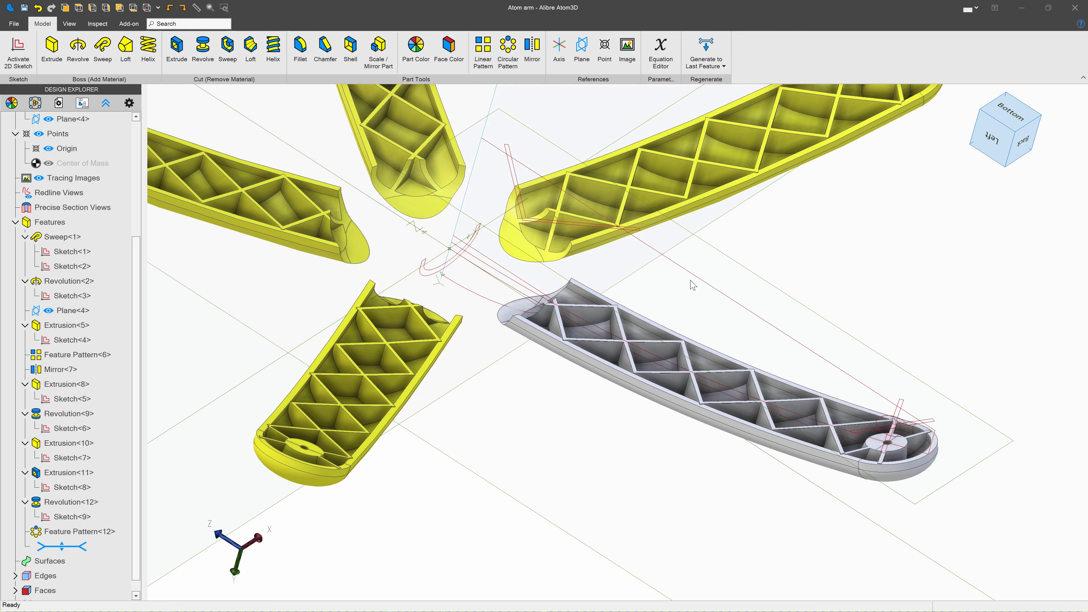
{"action": "scroll", "coordinate": [657, 310], "scroll_direction": "down", "scroll_amount": 5}
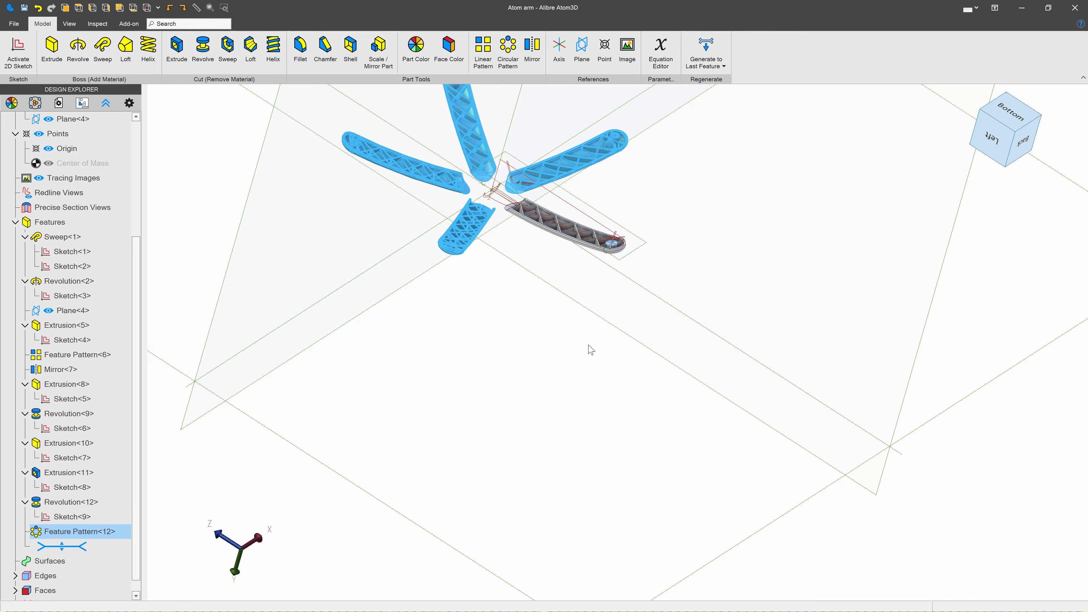
{"action": "left_click", "coordinate": [548, 341]}
{"action": "middle_click_drag", "start_coordinate": [503, 182], "coordinate": [524, 279]}
{"action": "scroll", "coordinate": [524, 279], "scroll_direction": "up", "scroll_amount": 5}
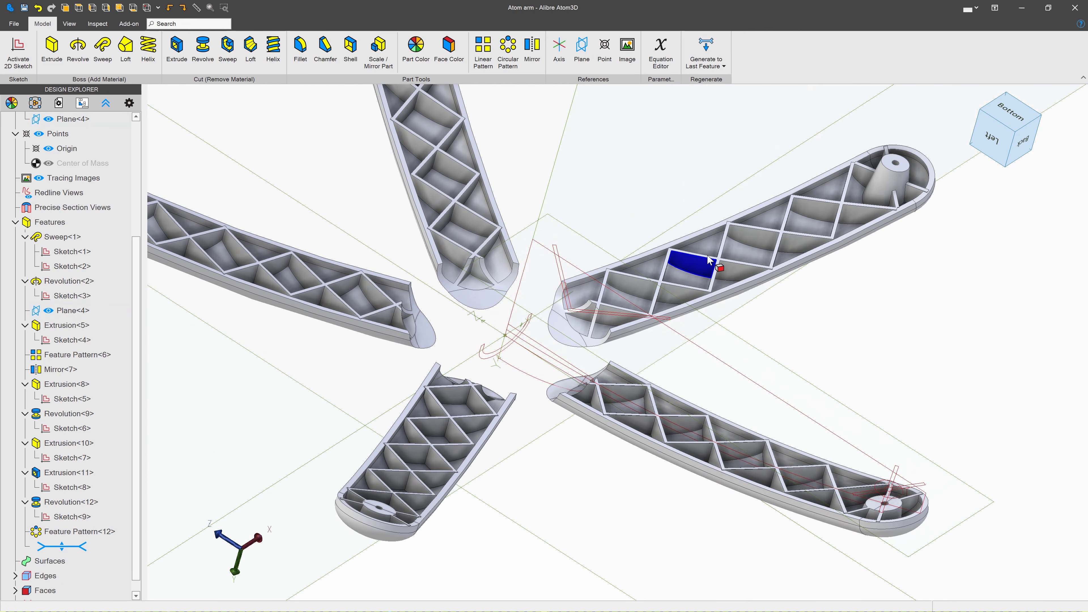
Step: Compare the end bosses on the patterned arms and check which of Extrusion<10> and Extrusion<11> form them
{"action": "scroll", "coordinate": [805, 478], "scroll_direction": "up", "scroll_amount": 5}
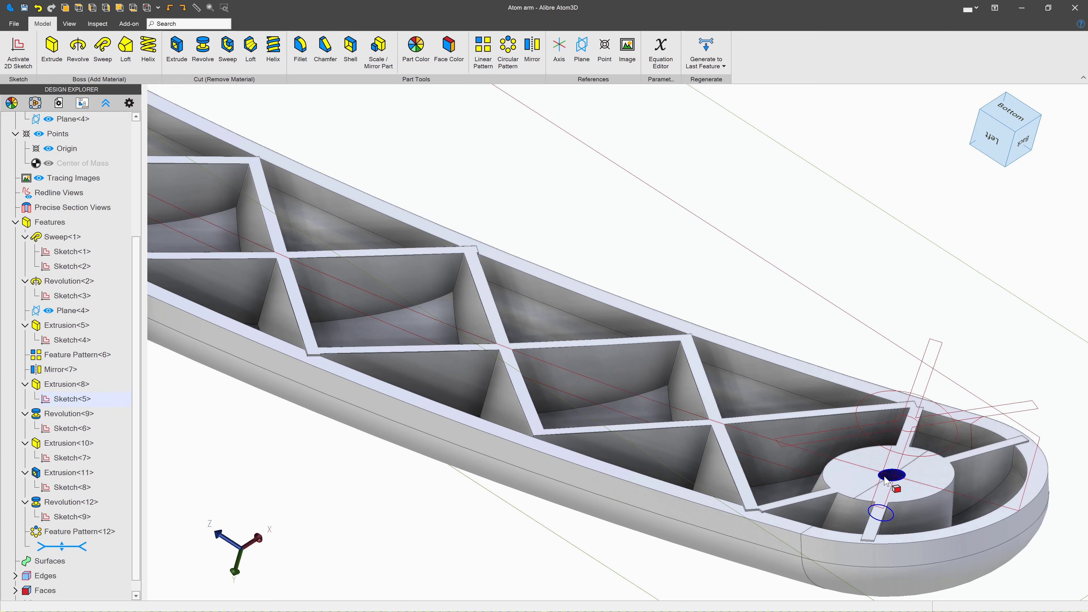
{"action": "scroll", "coordinate": [877, 463], "scroll_direction": "down", "scroll_amount": 8}
{"action": "scroll", "coordinate": [831, 362], "scroll_direction": "up", "scroll_amount": 3}
{"action": "scroll", "coordinate": [831, 362], "scroll_direction": "up", "scroll_amount": 3}
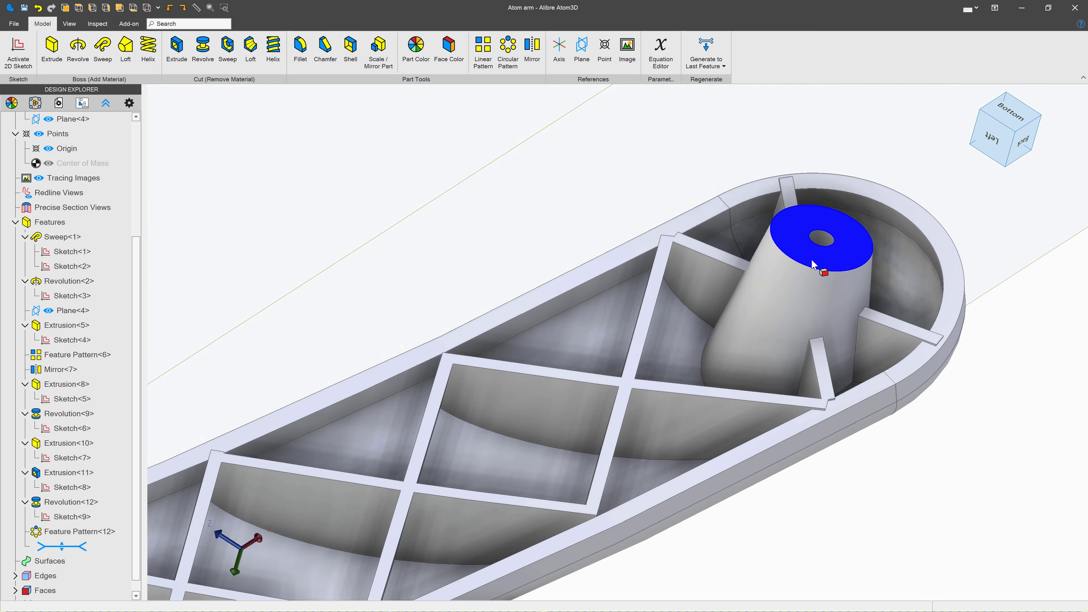
{"action": "scroll", "coordinate": [807, 257], "scroll_direction": "down", "scroll_amount": 6}
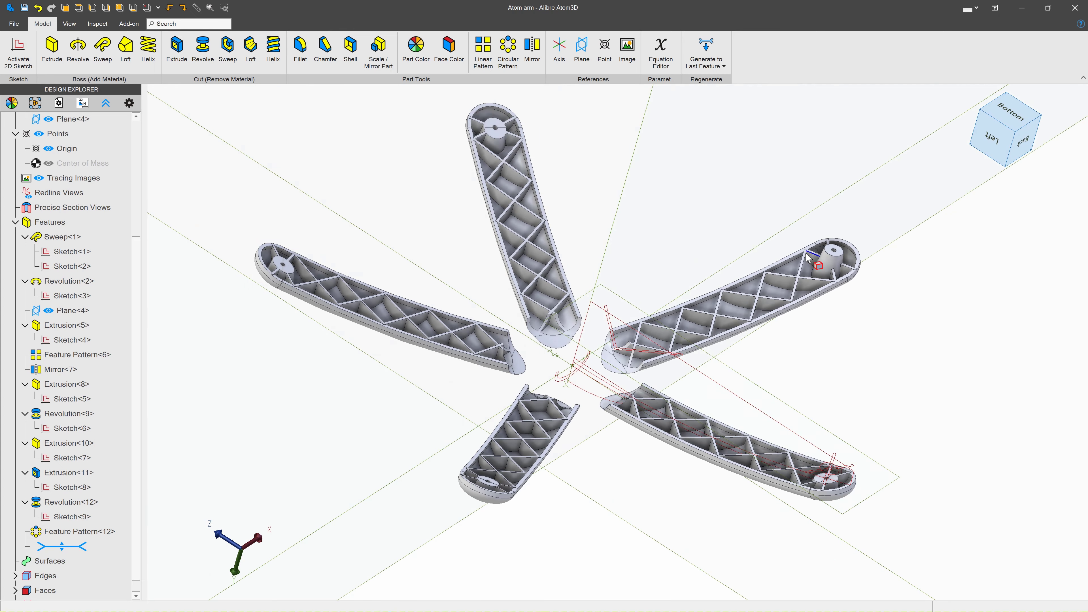
{"action": "left_click", "coordinate": [75, 443]}
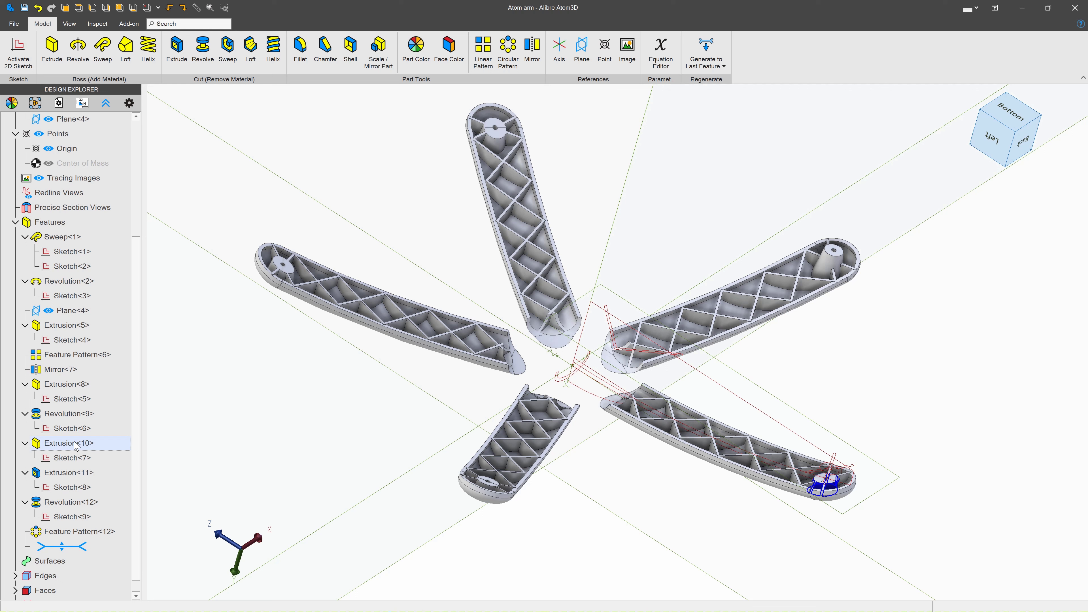
{"action": "left_click", "coordinate": [55, 473]}
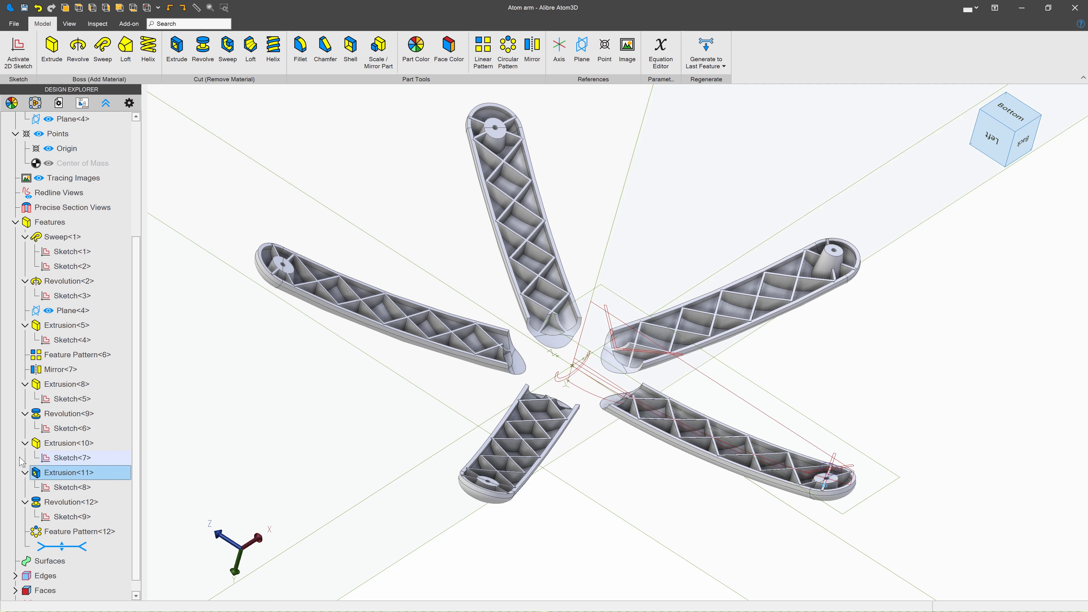
{"action": "scroll", "coordinate": [576, 298], "scroll_direction": "up", "scroll_amount": 2}
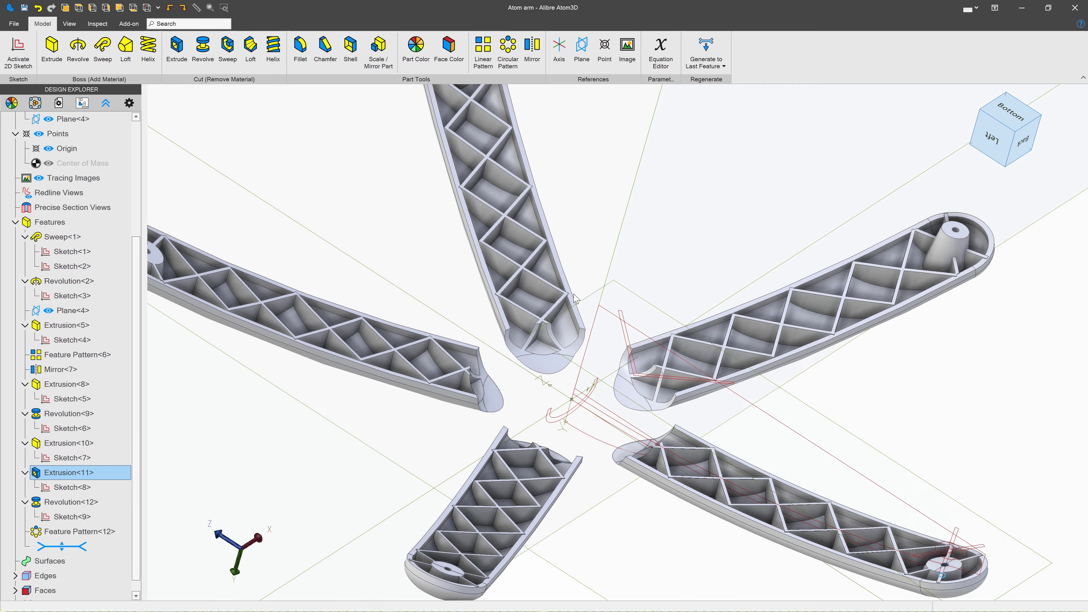
{"action": "scroll", "coordinate": [600, 386], "scroll_direction": "down", "scroll_amount": 3}
{"action": "scroll", "coordinate": [572, 269], "scroll_direction": "up", "scroll_amount": 2}
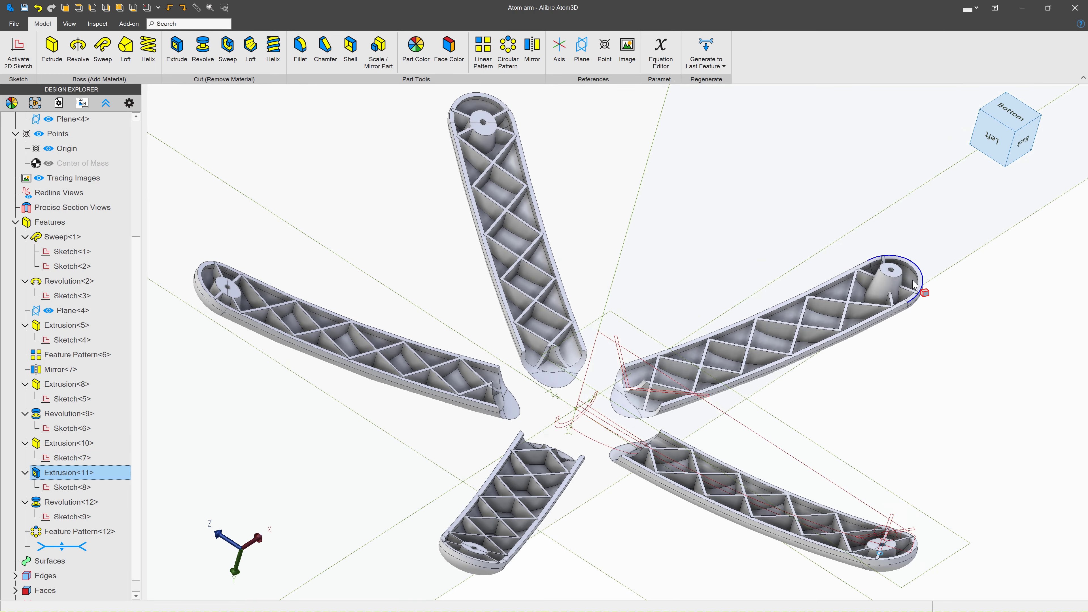
{"action": "scroll", "coordinate": [668, 279], "scroll_direction": "down", "scroll_amount": 1}
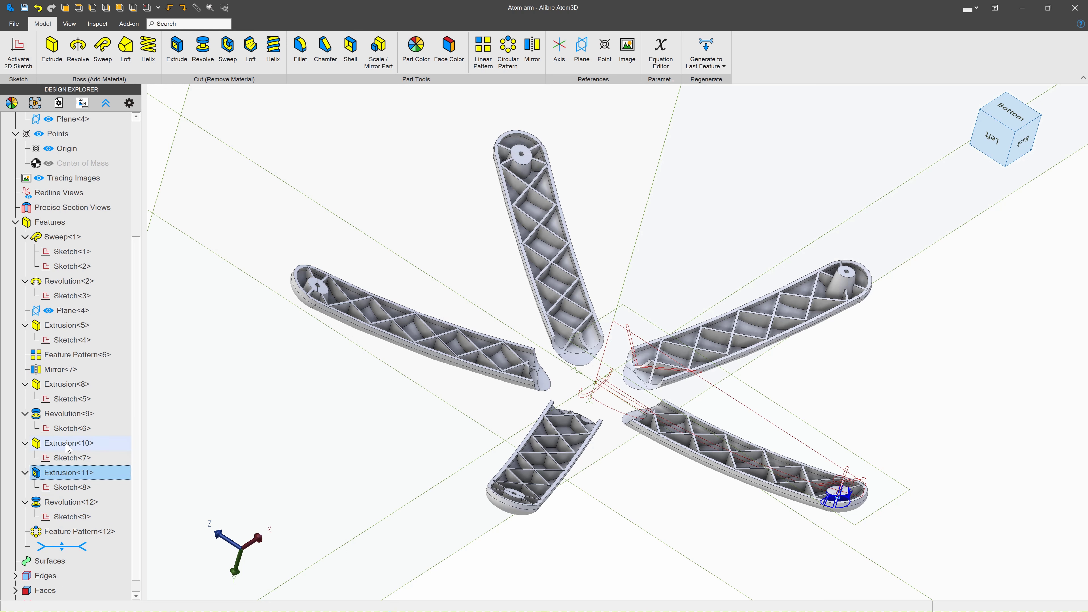
Step: Move Extrusion<11> and Extrusion<10> below Feature Pattern<12> in the feature history and rebuild that pattern without them
{"action": "left_click_drag", "start_coordinate": [68, 476], "coordinate": [66, 521]}
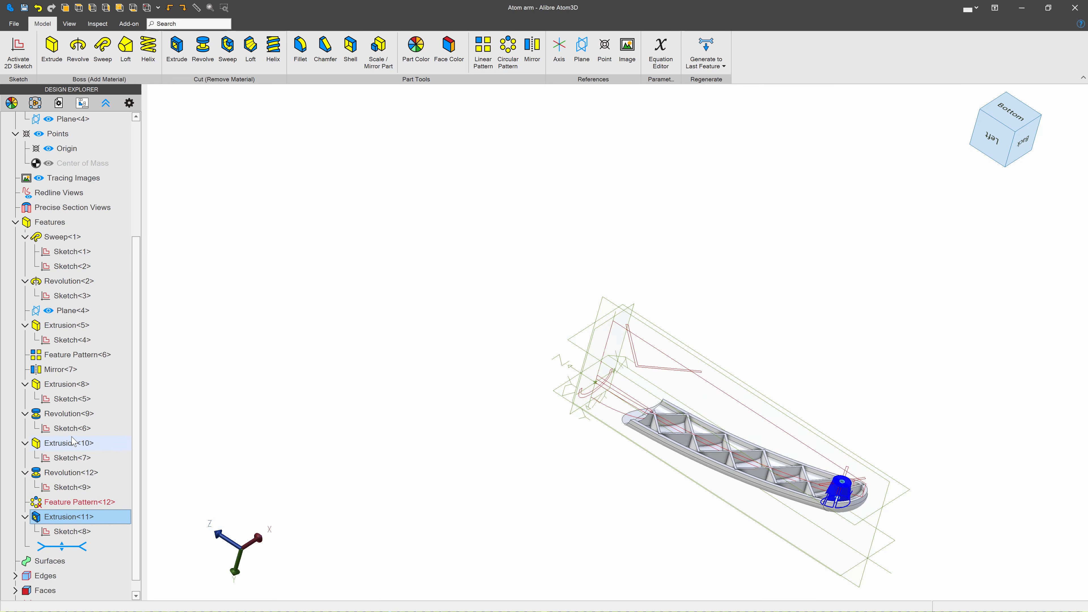
{"action": "left_click_drag", "start_coordinate": [74, 442], "coordinate": [68, 493]}
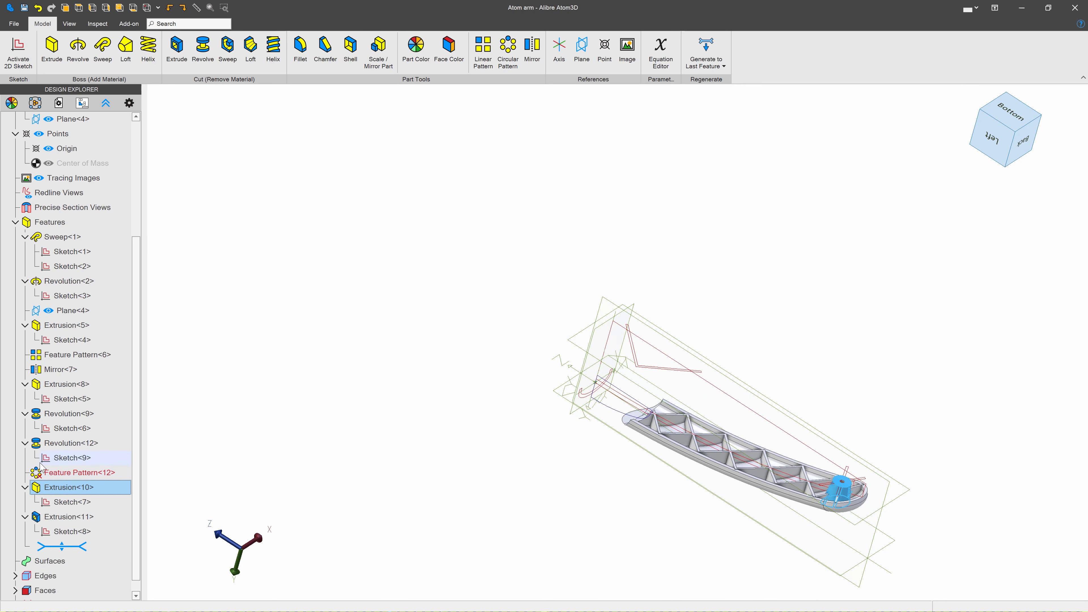
{"action": "right_click", "coordinate": [79, 474]}
{"action": "left_click", "coordinate": [101, 480]}
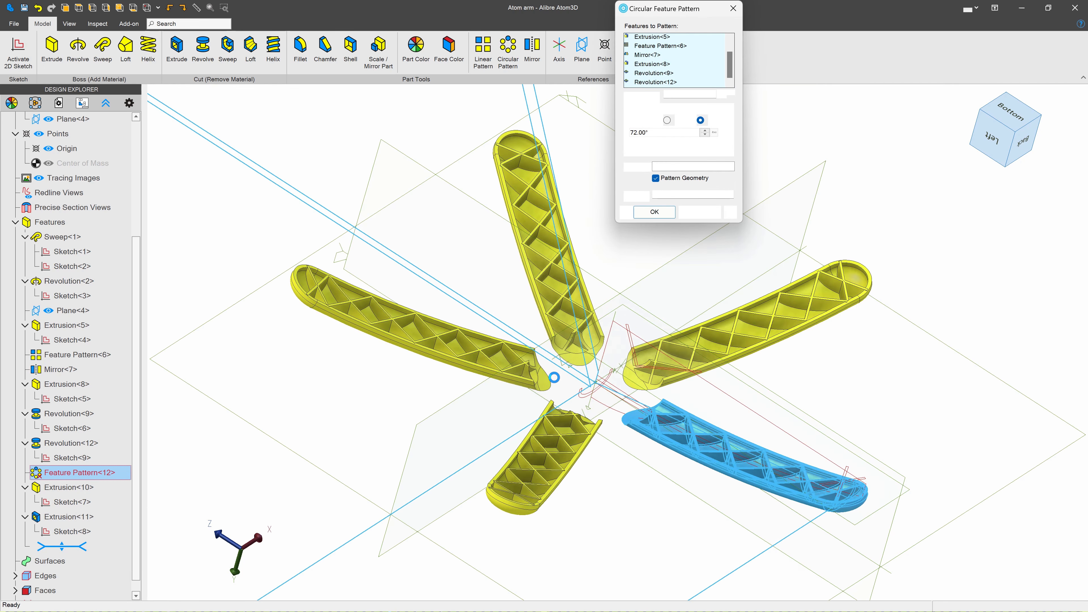
{"action": "left_click", "coordinate": [657, 212]}
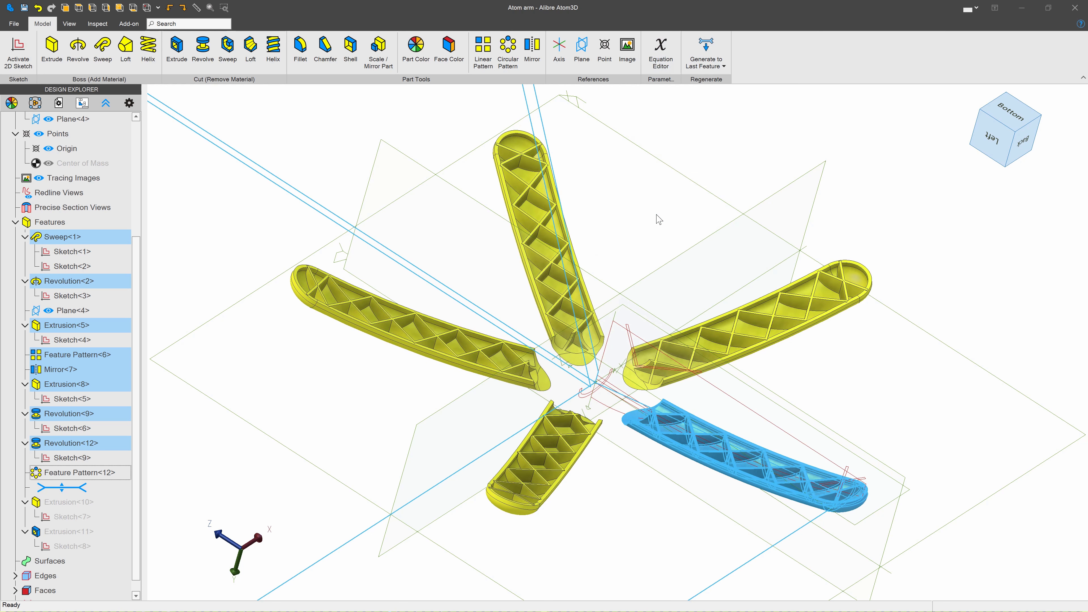
{"action": "left_click_drag", "start_coordinate": [62, 488], "coordinate": [66, 537]}
Step: Circularly pattern Extrusion<11> and Extrusion<10> with 5 instances around the vertical Y-axis
{"action": "left_click", "coordinate": [508, 52]}
{"action": "scroll", "coordinate": [761, 380], "scroll_direction": "up", "scroll_amount": 5}
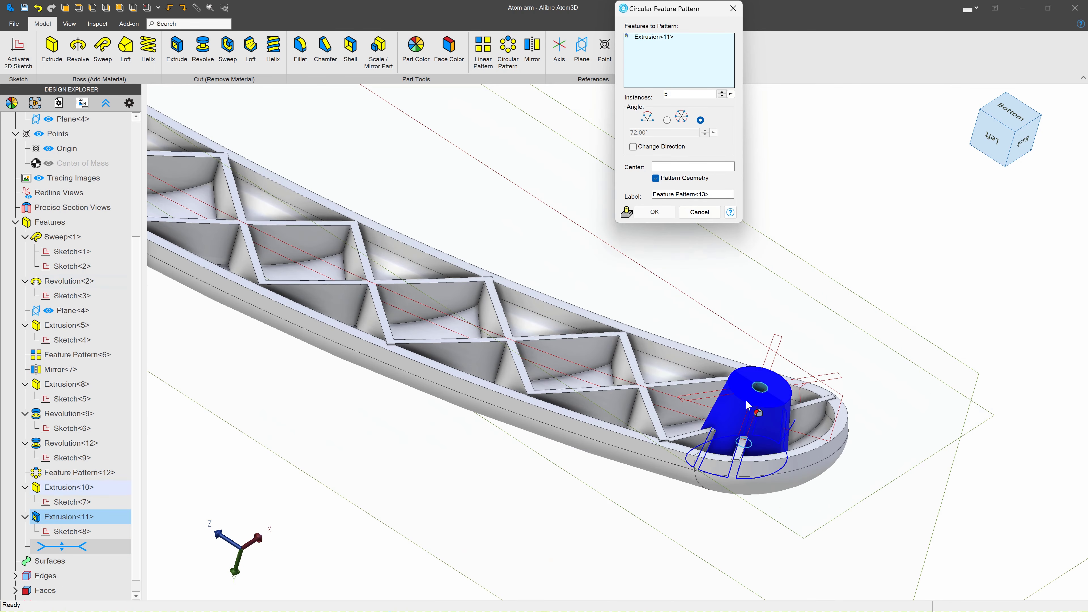
{"action": "left_click", "coordinate": [745, 400]}
{"action": "left_click", "coordinate": [662, 167]}
{"action": "scroll", "coordinate": [524, 302], "scroll_direction": "down", "scroll_amount": 5}
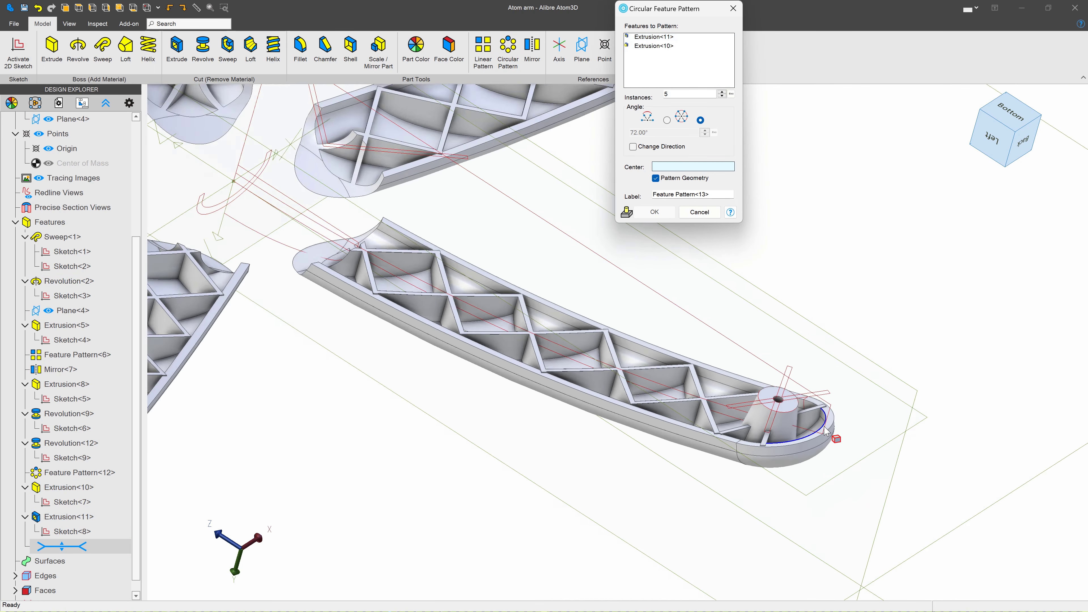
{"action": "left_click", "coordinate": [491, 282]}
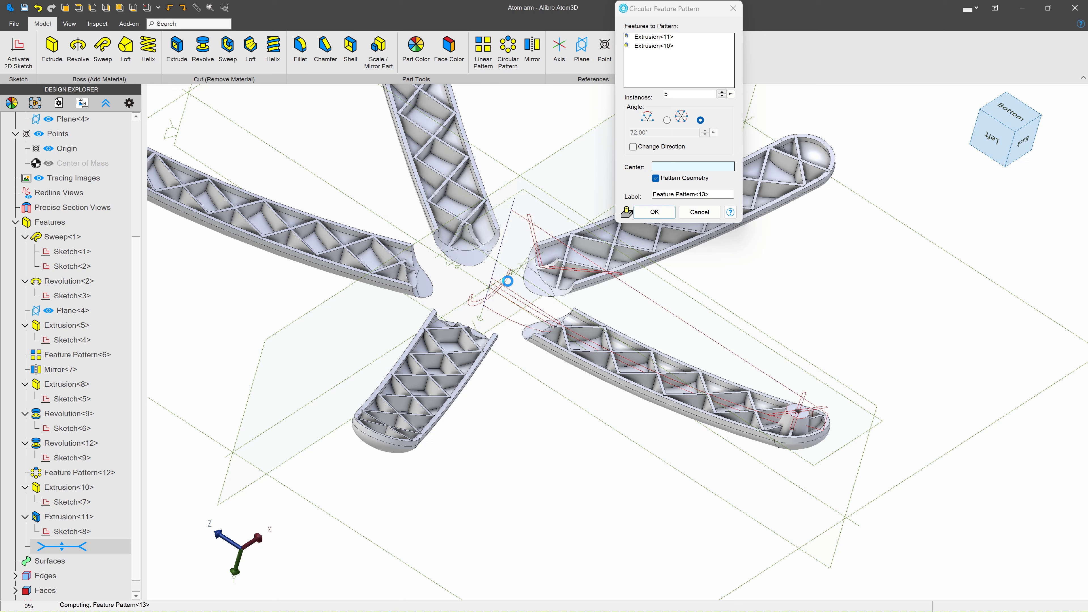
{"action": "left_click", "coordinate": [654, 213]}
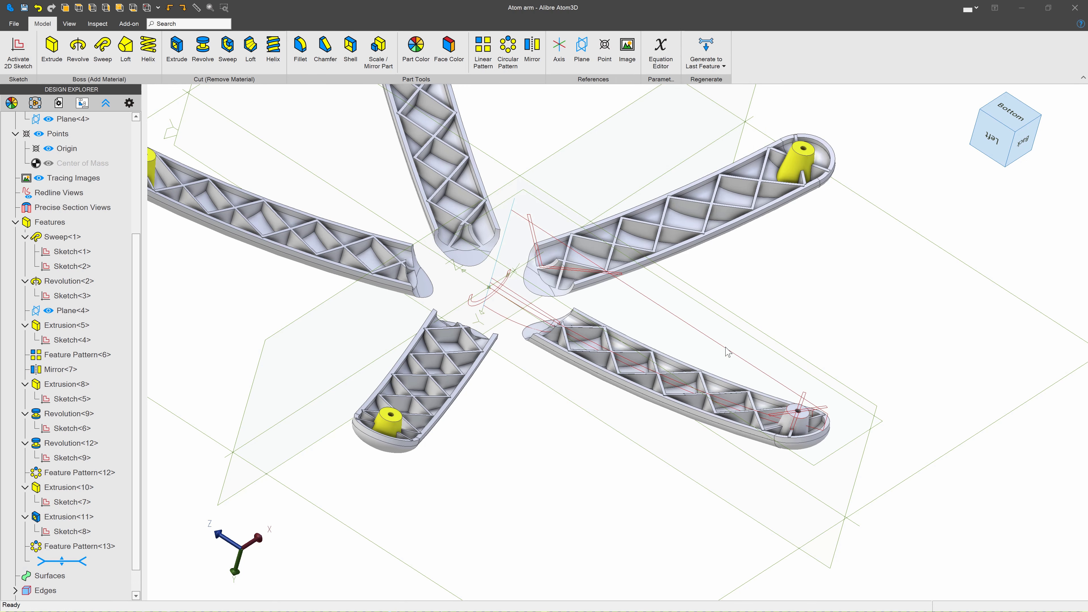
{"action": "scroll", "coordinate": [657, 465], "scroll_direction": "down", "scroll_amount": 3}
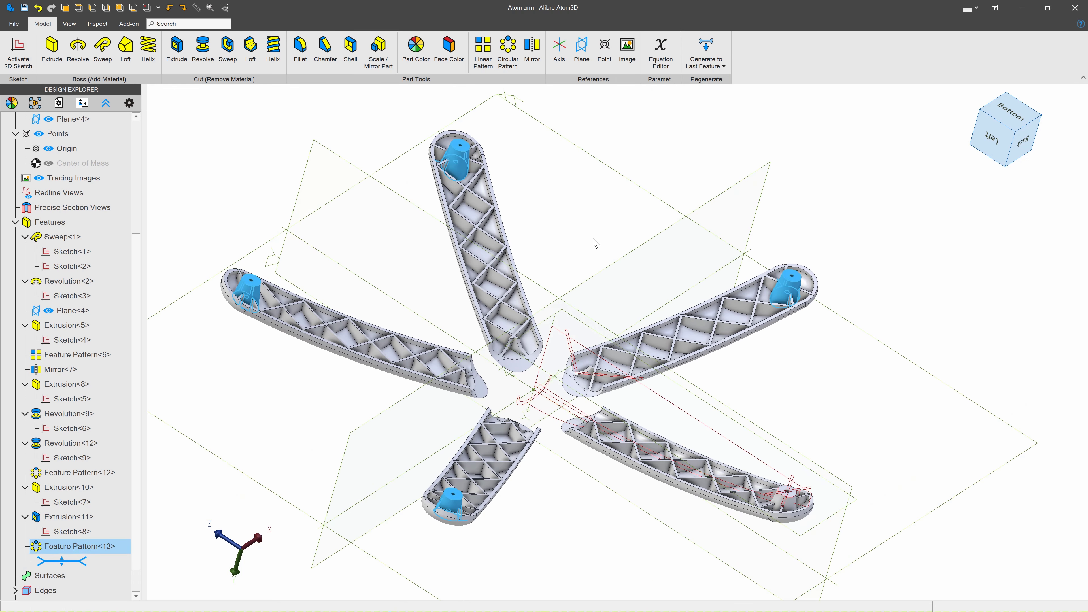
{"action": "left_click", "coordinate": [589, 260]}
Step: Start a sketch on the vertical YZ plane through the centre of the five arms
{"action": "scroll", "coordinate": [531, 433], "scroll_direction": "up", "scroll_amount": 3}
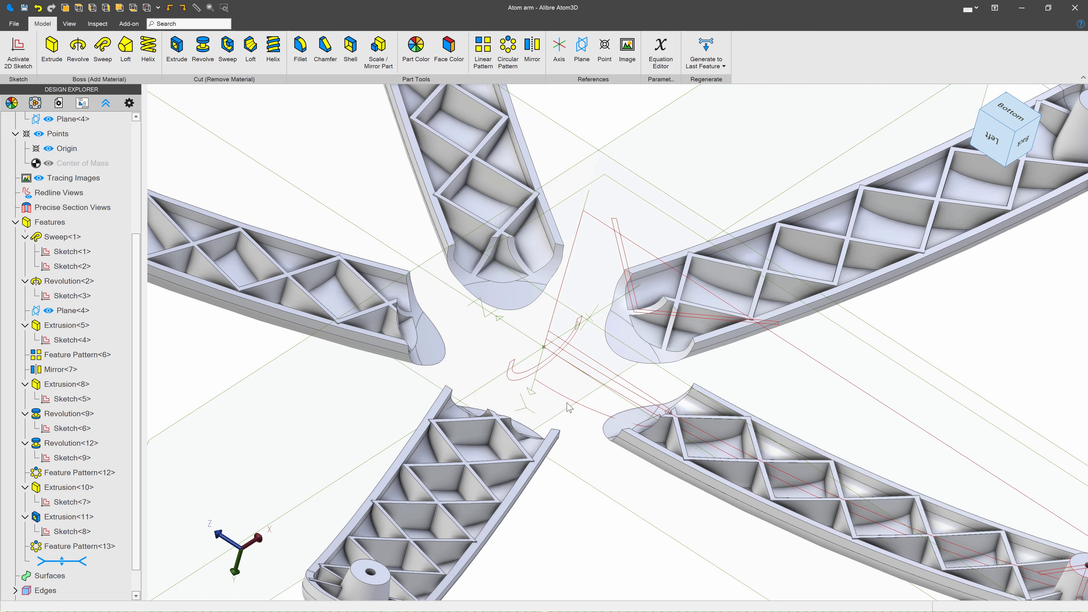
{"action": "scroll", "coordinate": [568, 406], "scroll_direction": "down", "scroll_amount": 5}
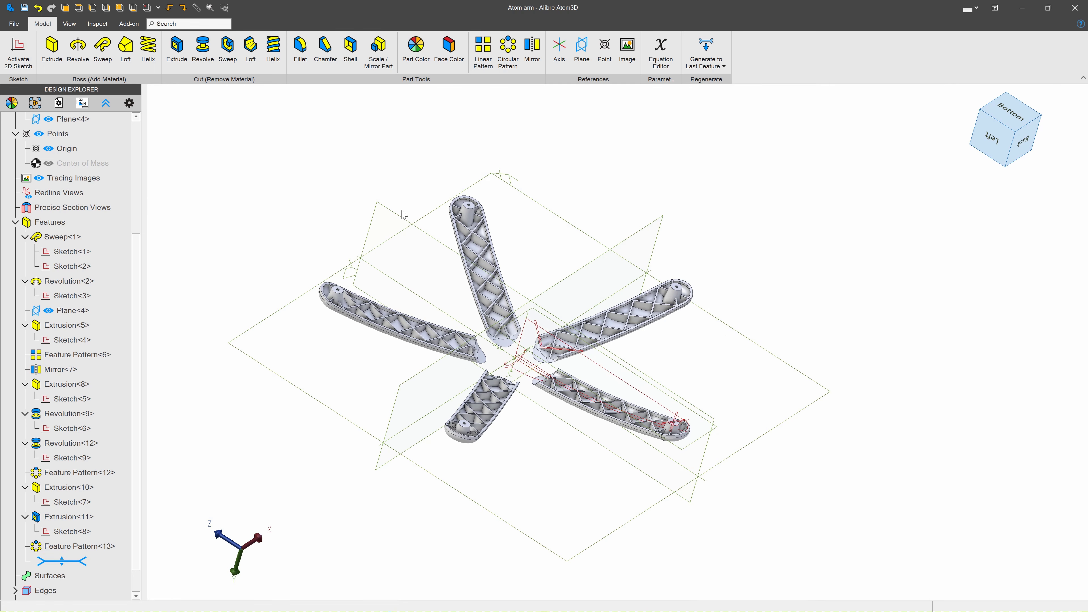
{"action": "left_click", "coordinate": [405, 219]}
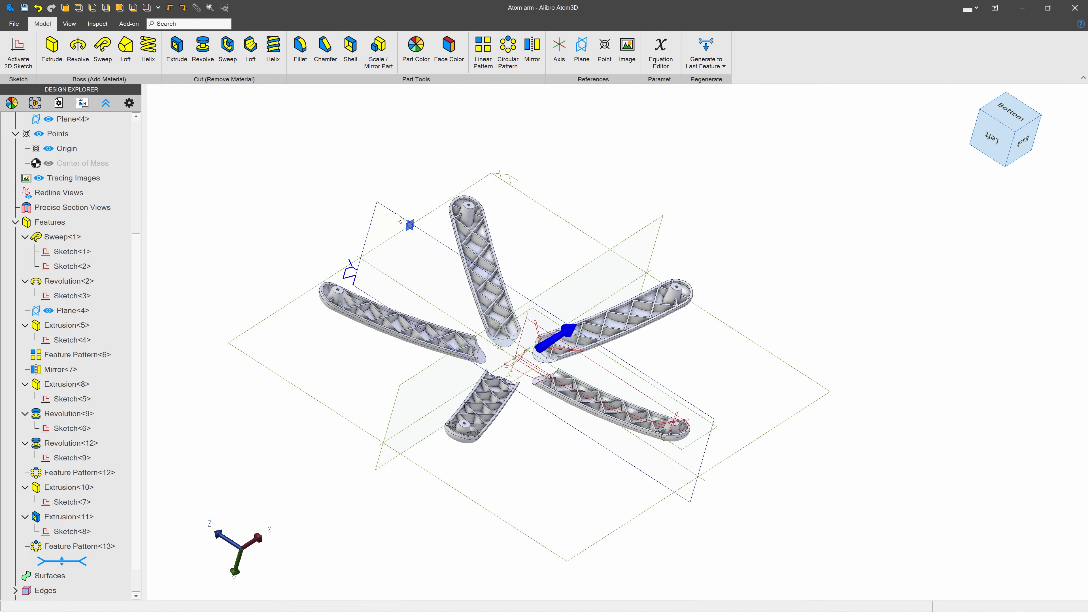
{"action": "left_click", "coordinate": [19, 47]}
{"action": "scroll", "coordinate": [649, 270], "scroll_direction": "up", "scroll_amount": 6}
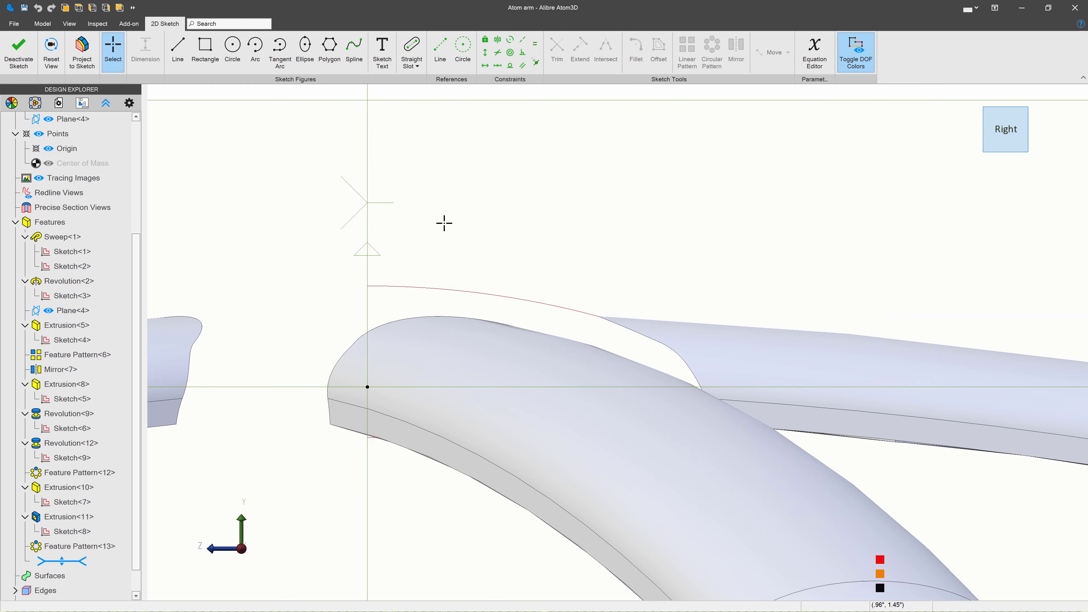
Step: Project the two connected arcs at the arm's inner end into the sketch as sketch figures, without maintaining association
{"action": "left_click", "coordinate": [83, 50]}
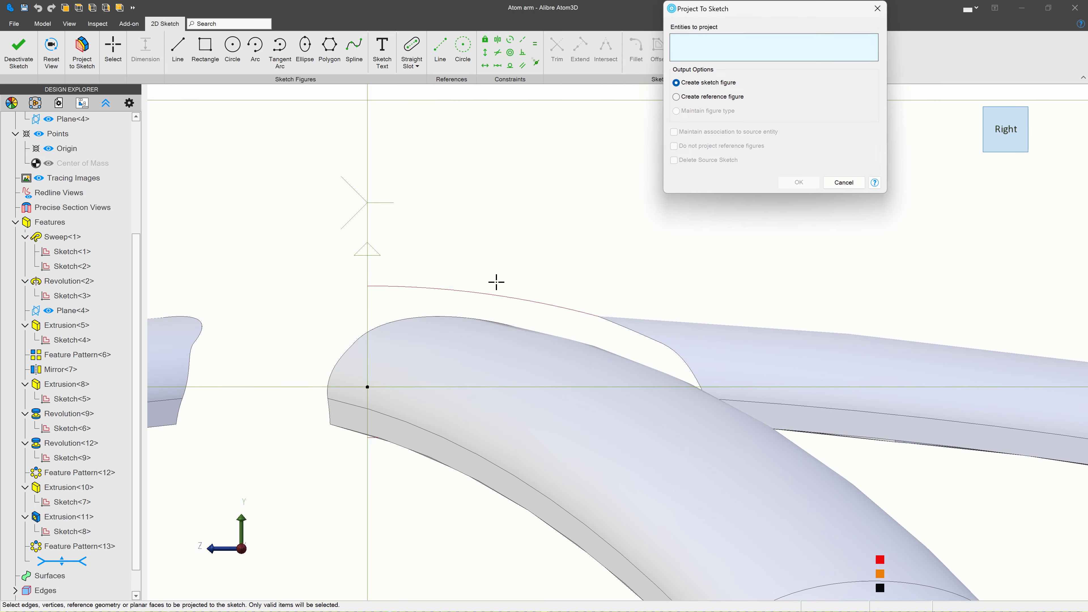
{"action": "left_click", "coordinate": [501, 295]}
{"action": "right_click_drag", "start_coordinate": [539, 313], "coordinate": [682, 368]}
{"action": "middle_click_drag", "start_coordinate": [682, 367], "coordinate": [680, 363]}
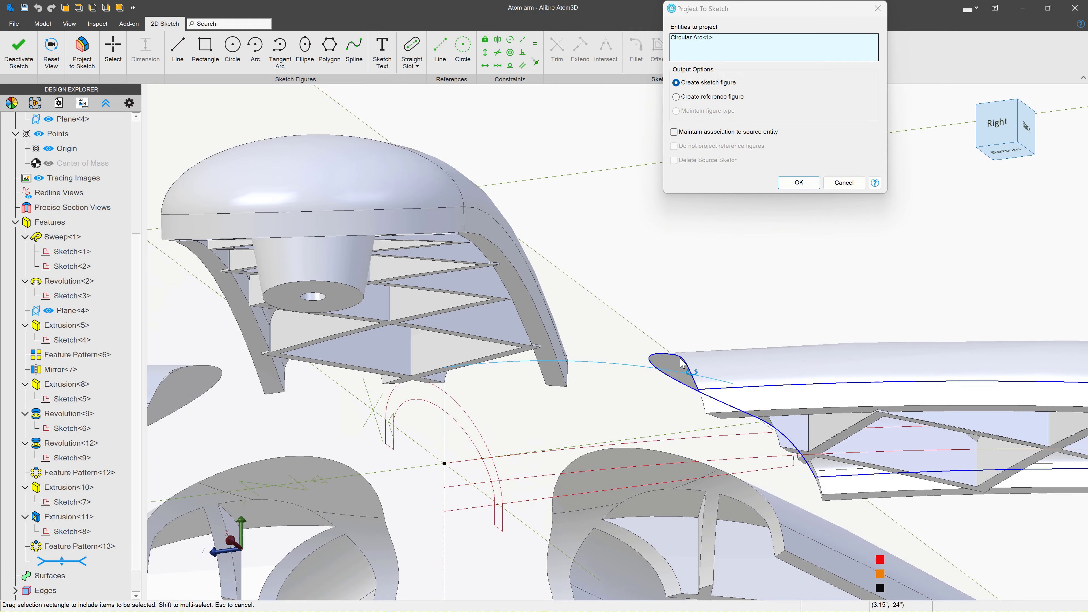
{"action": "scroll", "coordinate": [830, 508], "scroll_direction": "up", "scroll_amount": 6}
{"action": "scroll", "coordinate": [702, 374], "scroll_direction": "down", "scroll_amount": 5}
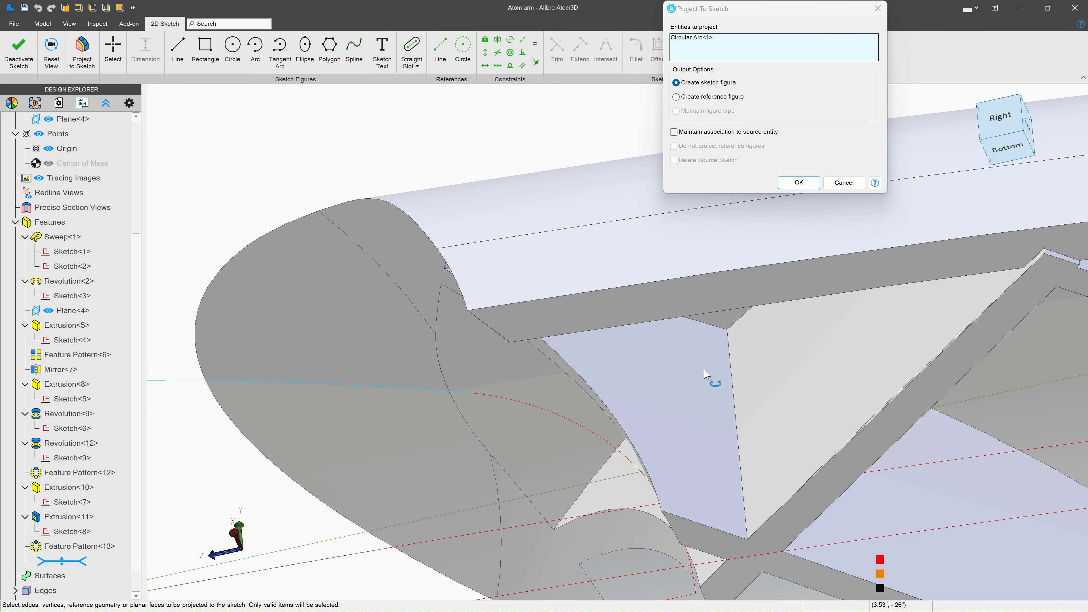
{"action": "left_click", "coordinate": [555, 420]}
{"action": "scroll", "coordinate": [414, 383], "scroll_direction": "down", "scroll_amount": 5}
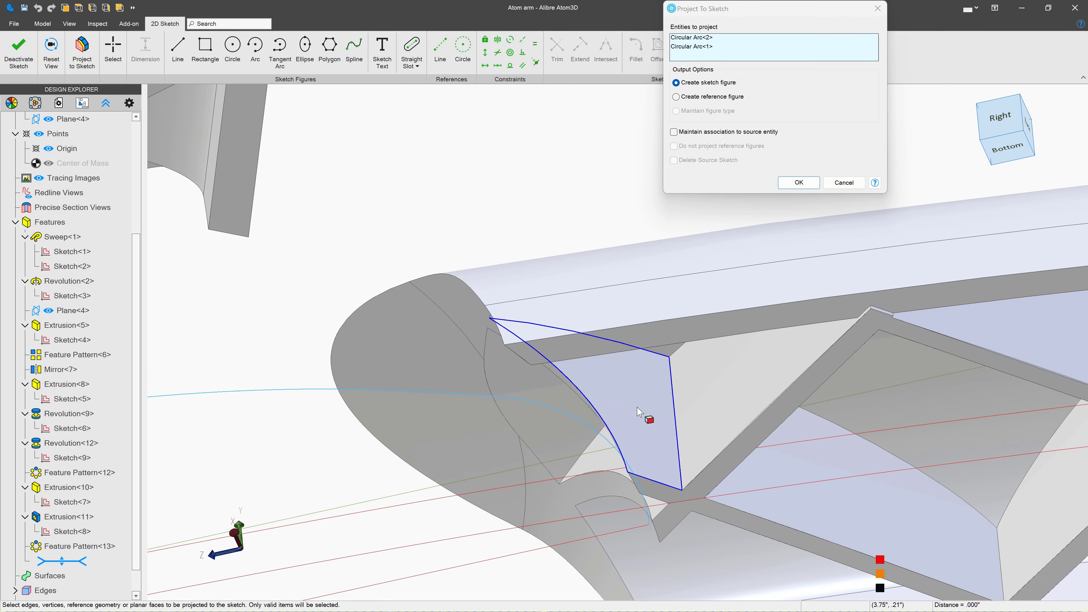
{"action": "left_click", "coordinate": [798, 183]}
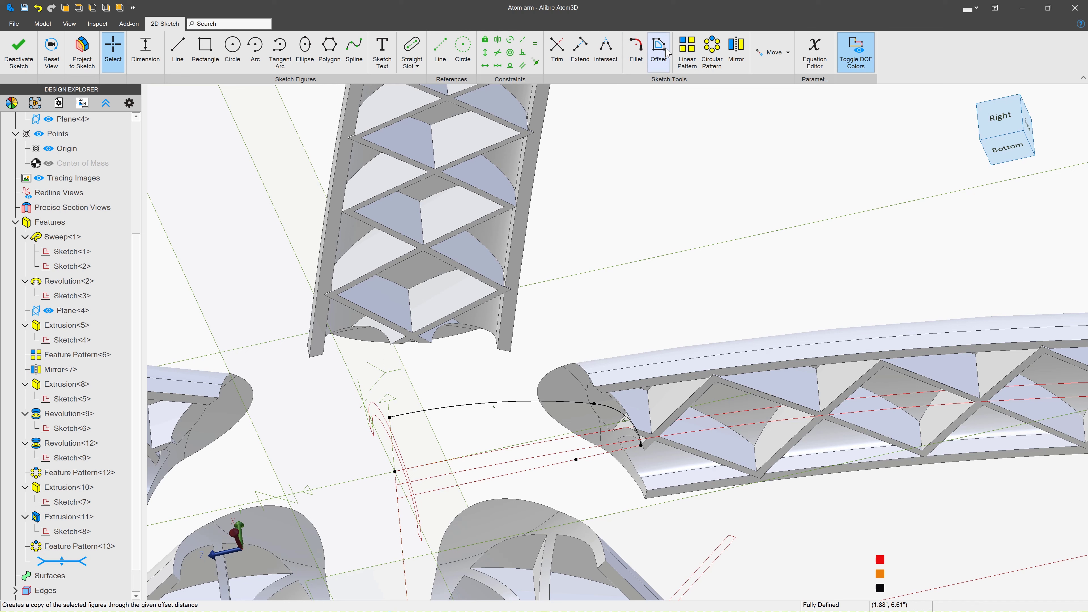
Step: Offset both projected arcs inward by .250" with flipped direction and the Natural gap type
{"action": "left_click", "coordinate": [658, 51]}
{"action": "left_click", "coordinate": [531, 397]}
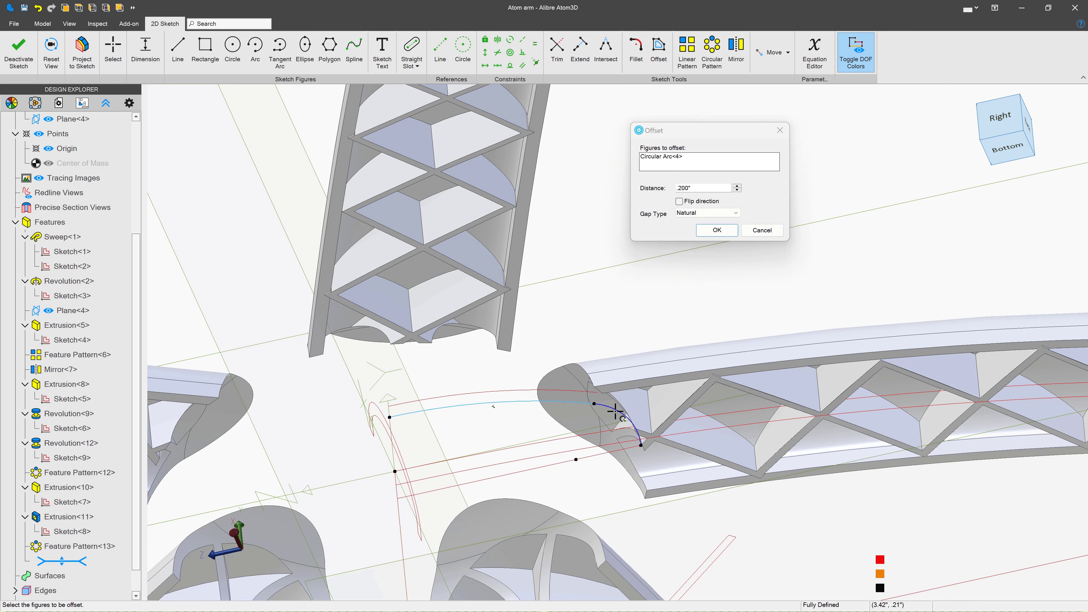
{"action": "left_click", "coordinate": [623, 422]}
{"action": "left_click", "coordinate": [703, 188]}
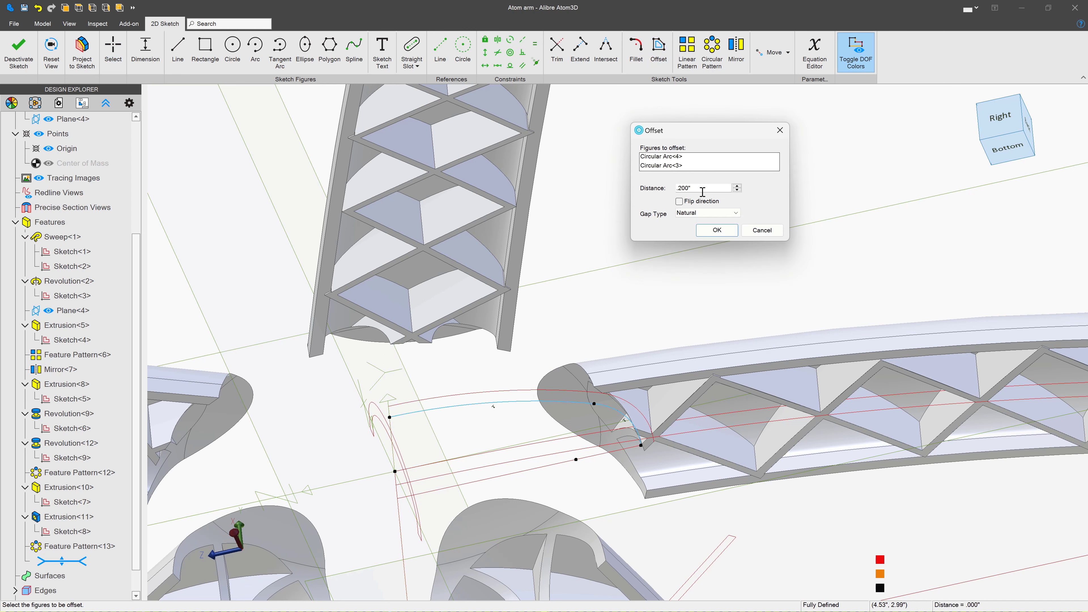
{"action": "left_click_drag", "start_coordinate": [701, 187], "coordinate": [641, 181]}
{"action": "left_click", "coordinate": [679, 202]}
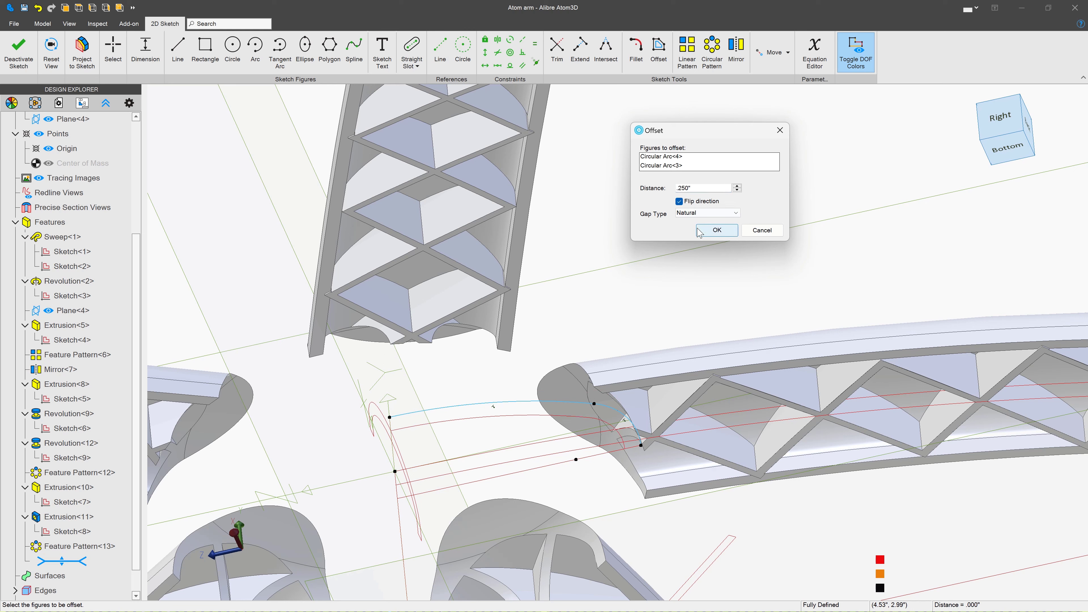
{"action": "left_click", "coordinate": [717, 230]}
Step: Close the profile with straight lines joining the projected and offset arcs at both ends, and leave the sketch
{"action": "left_click", "coordinate": [183, 46]}
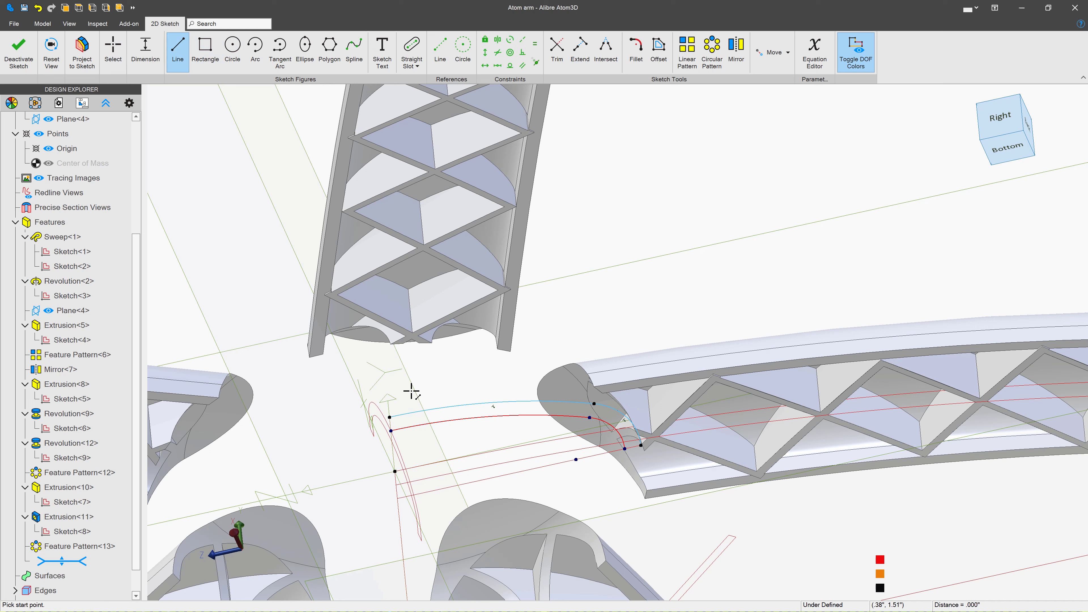
{"action": "left_click", "coordinate": [390, 416]}
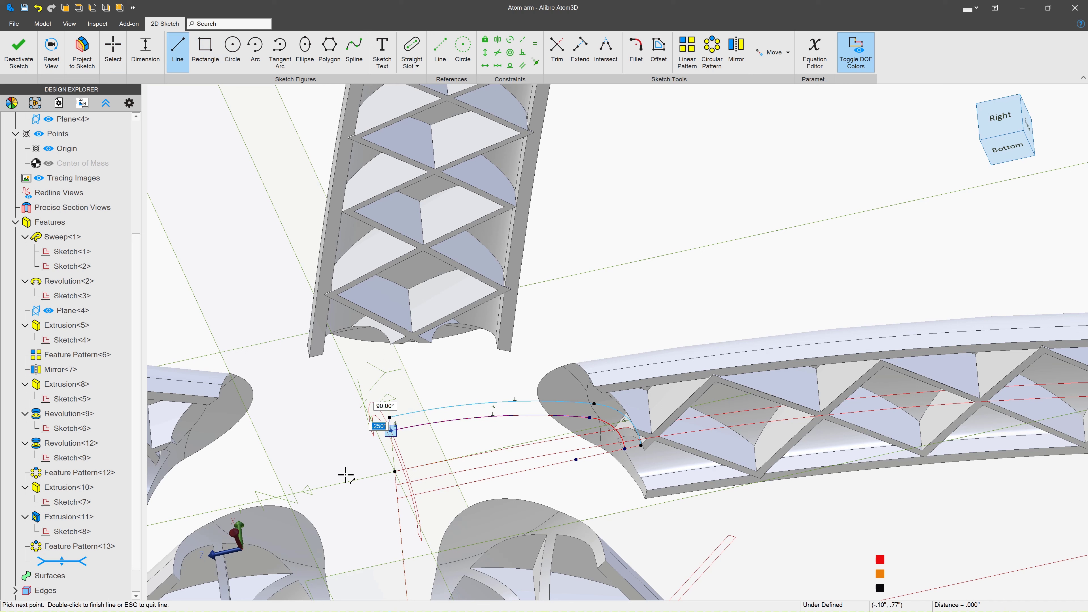
{"action": "double_click", "coordinate": [389, 430]}
{"action": "left_click", "coordinate": [625, 449]}
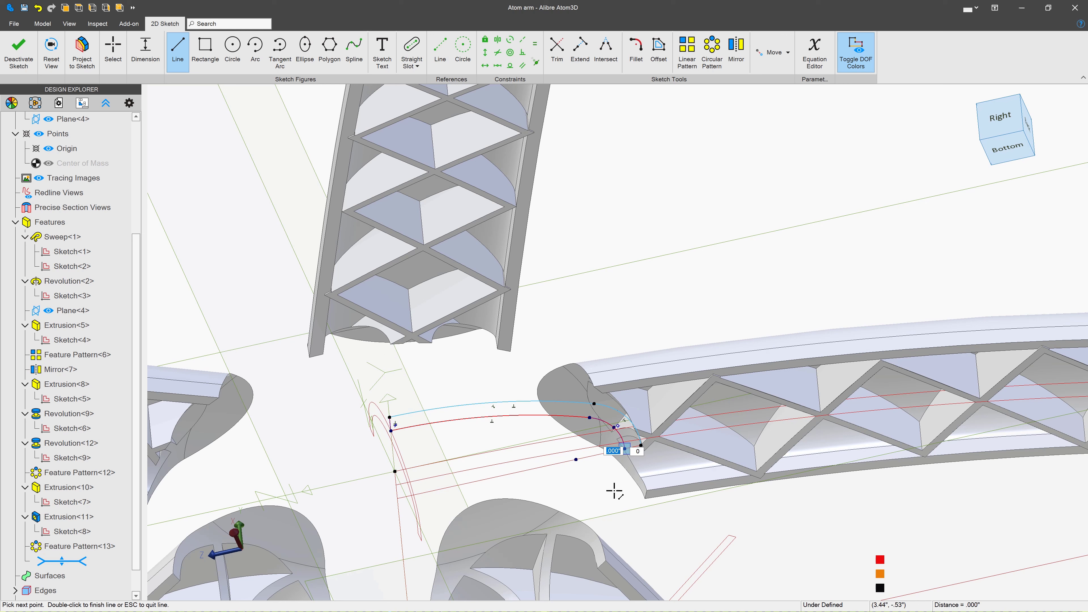
{"action": "double_click", "coordinate": [641, 445]}
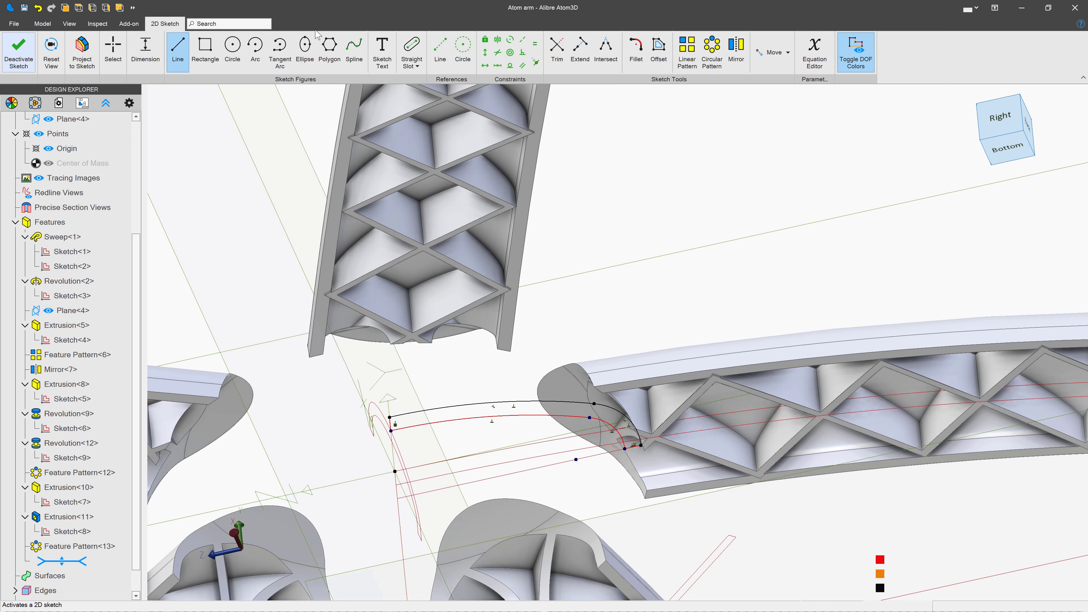
{"action": "left_click", "coordinate": [19, 52]}
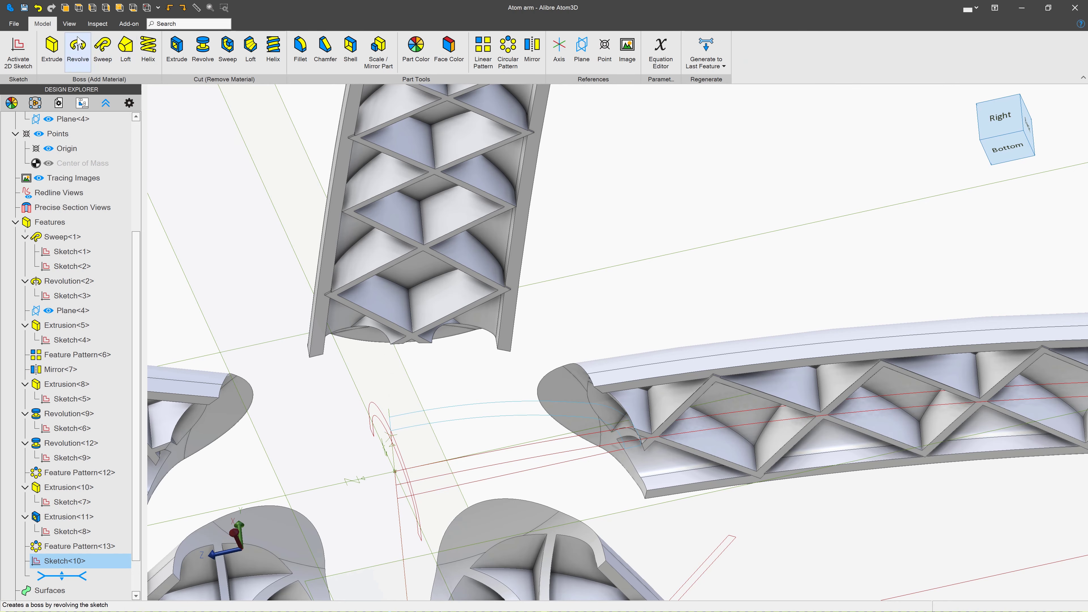
Step: Revolve the closed arc profile 360° about the vertical axis as a boss for the central hub
{"action": "left_click", "coordinate": [78, 45]}
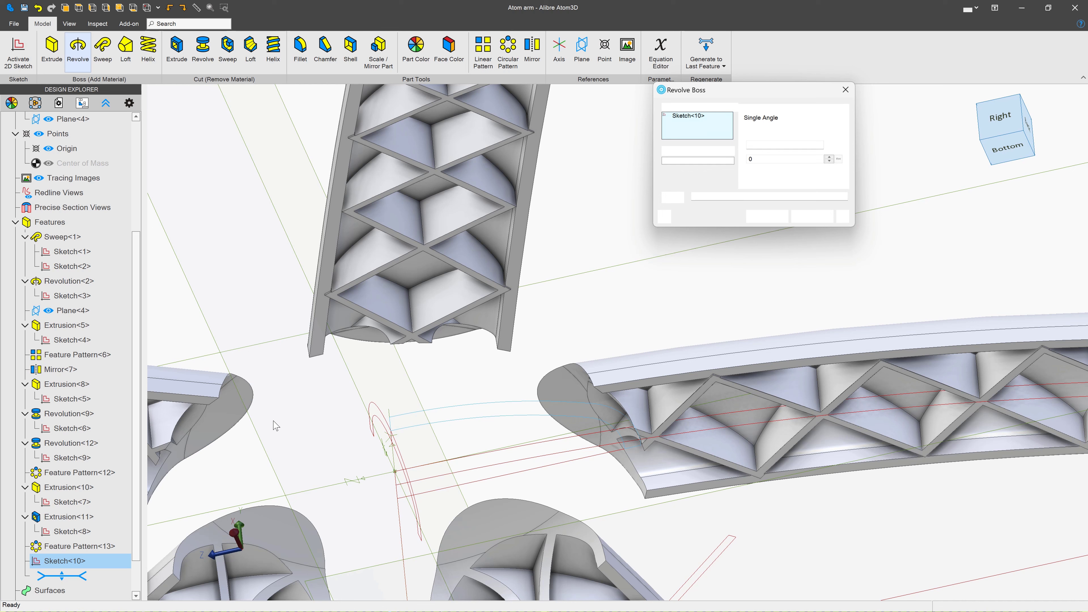
{"action": "left_click", "coordinate": [394, 461]}
{"action": "scroll", "coordinate": [410, 438], "scroll_direction": "down", "scroll_amount": 3}
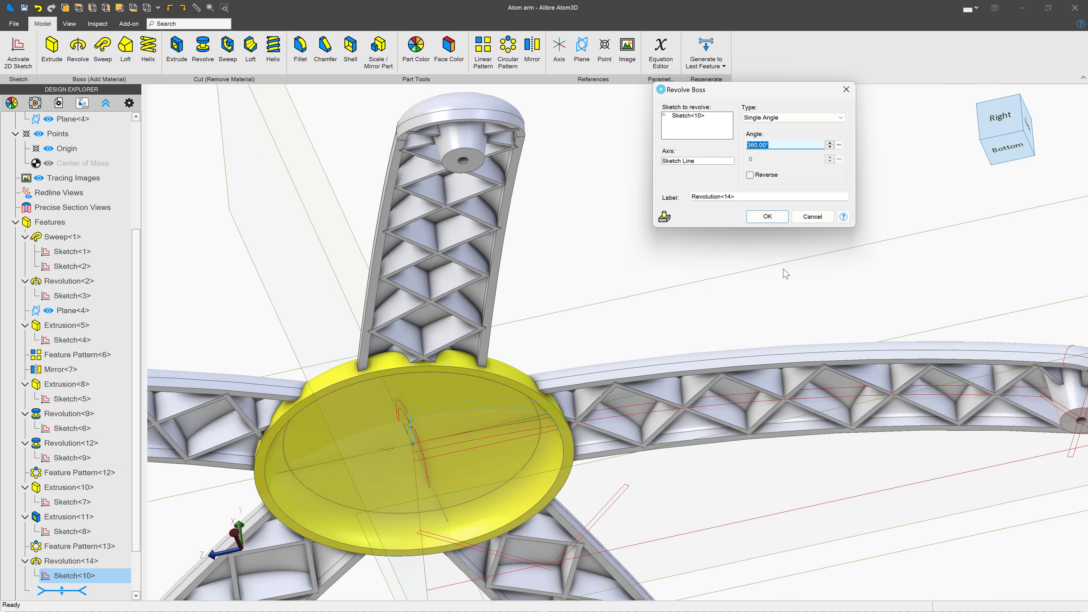